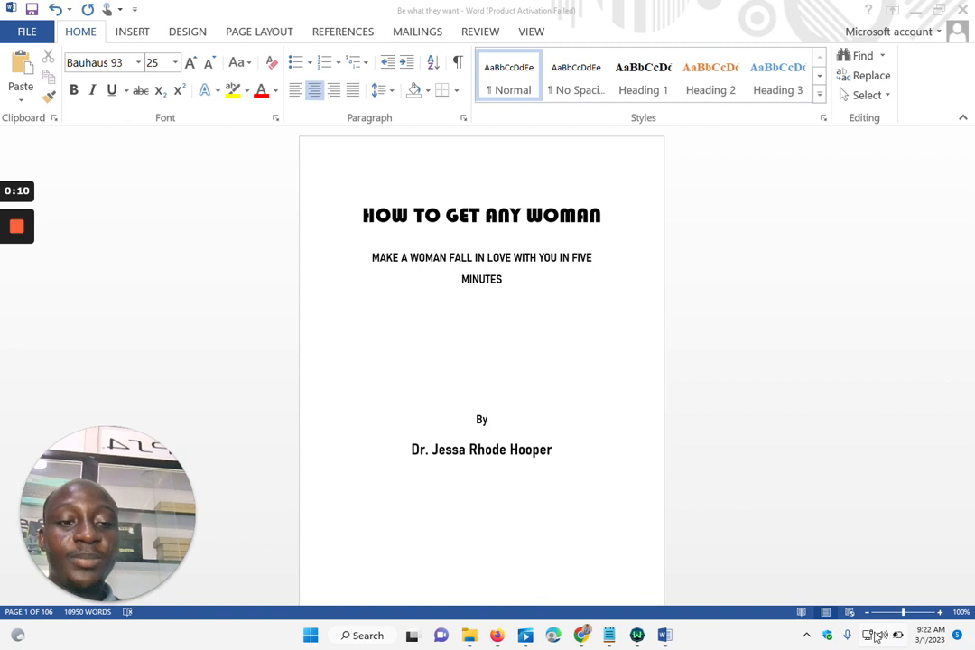
click(845, 637)
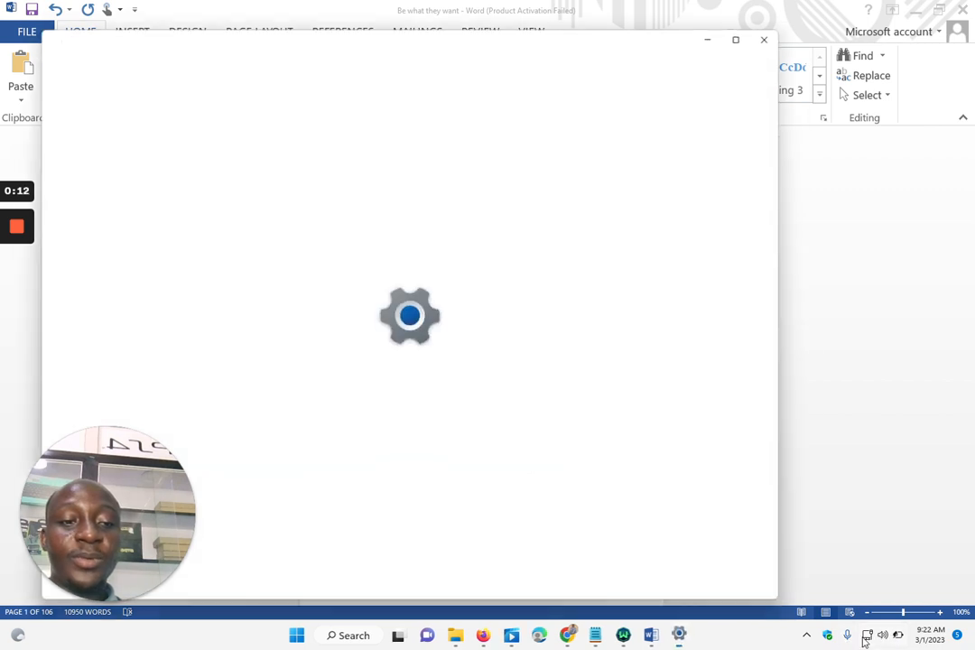
click(893, 639)
click(893, 640)
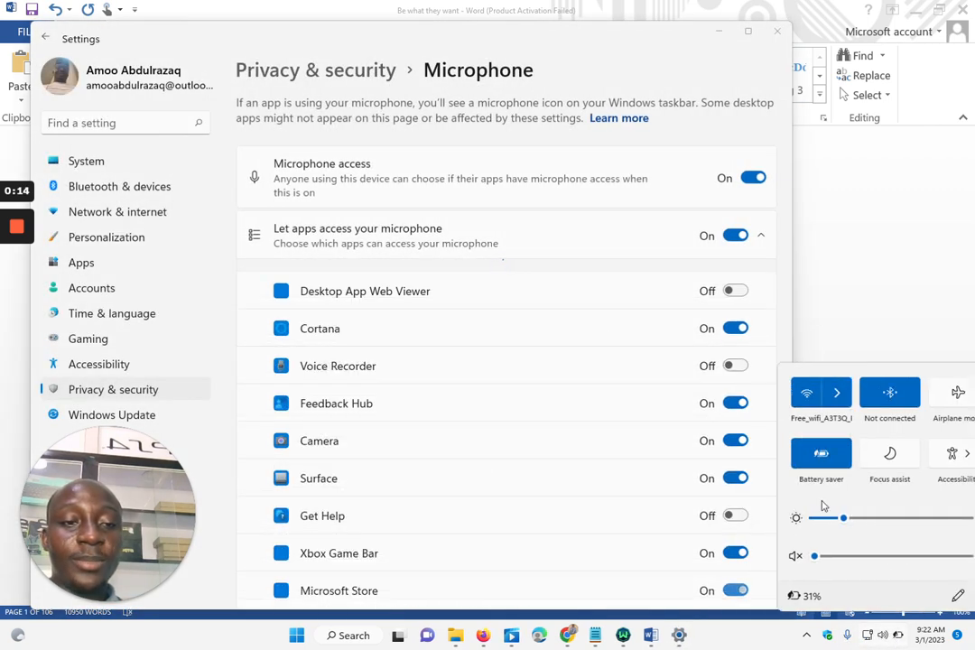
click(719, 32)
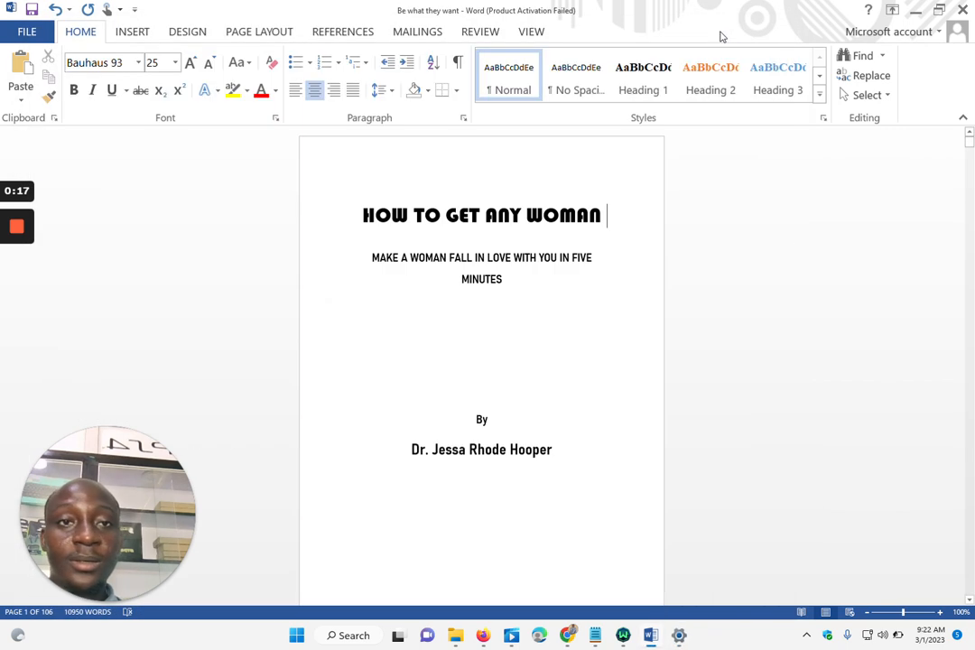
Raise the screen brightness to nearly full in the system quick settings and return to the document
click(886, 634)
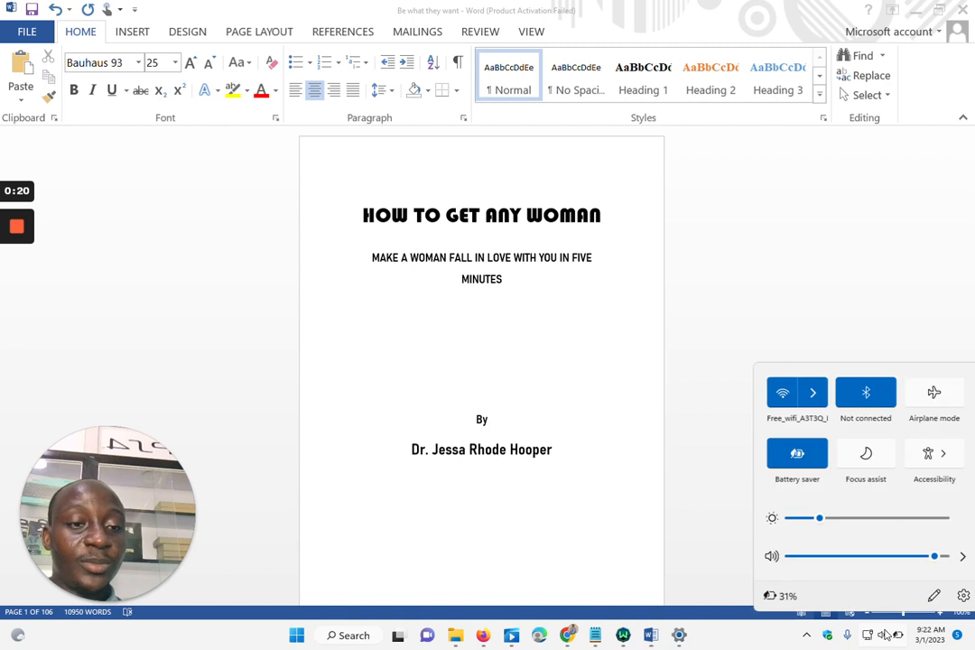
drag(864, 523, 939, 523)
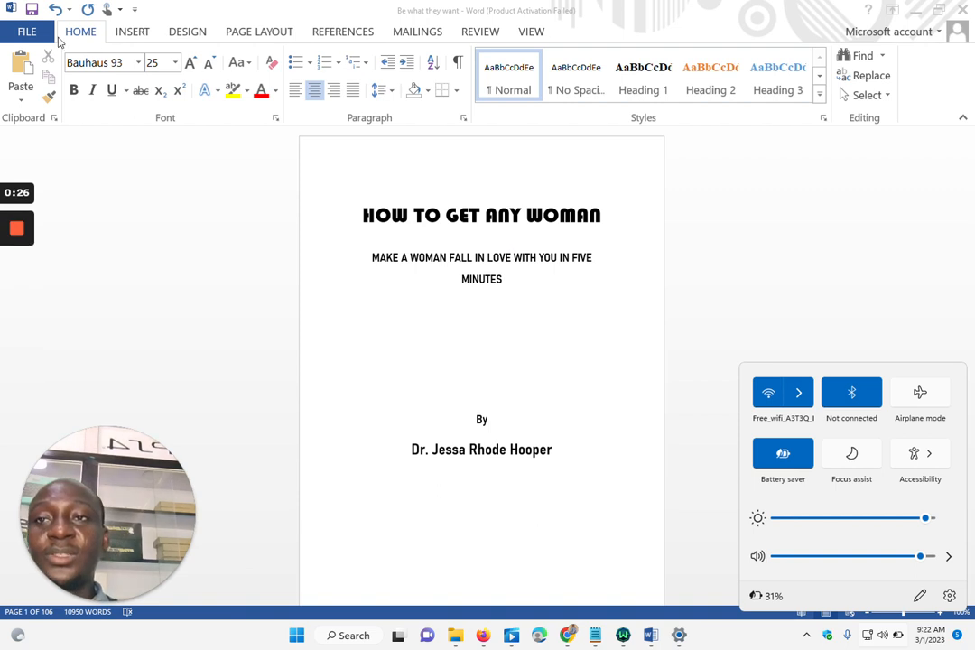
click(133, 41)
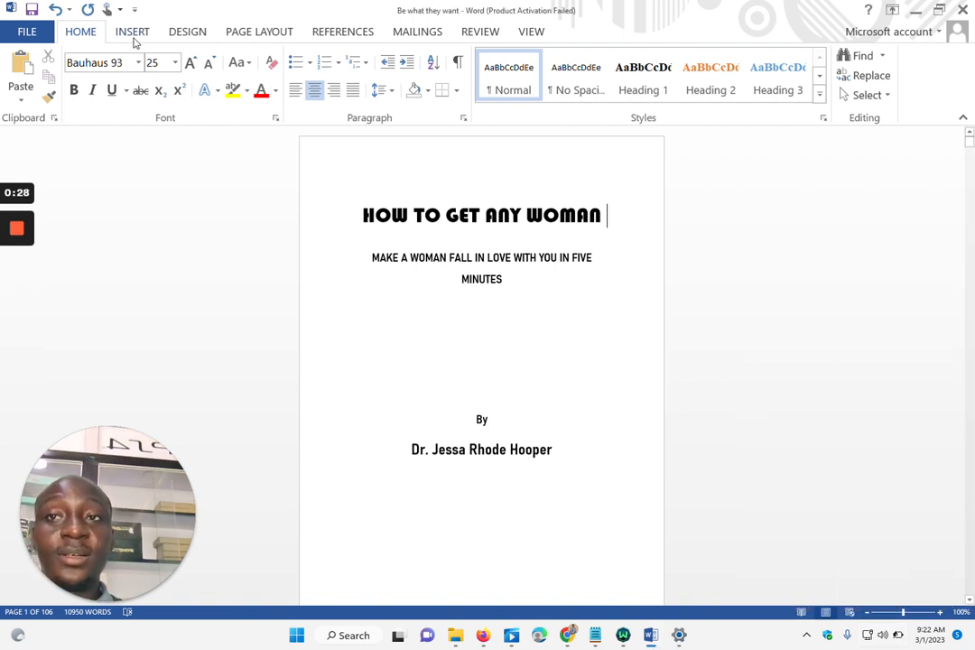
click(134, 34)
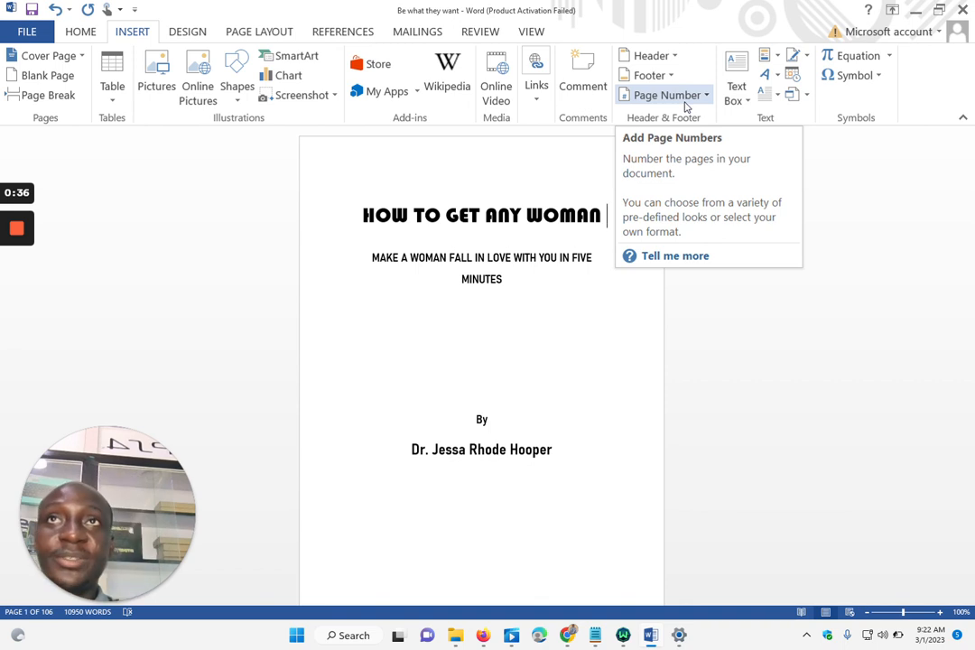
click(685, 105)
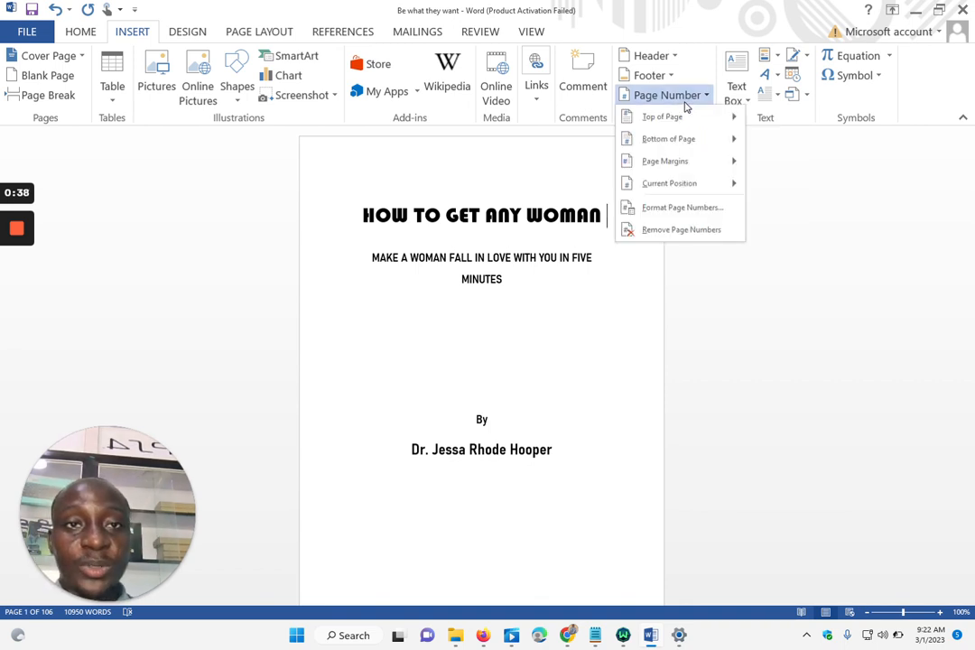
mouse_move(688, 139)
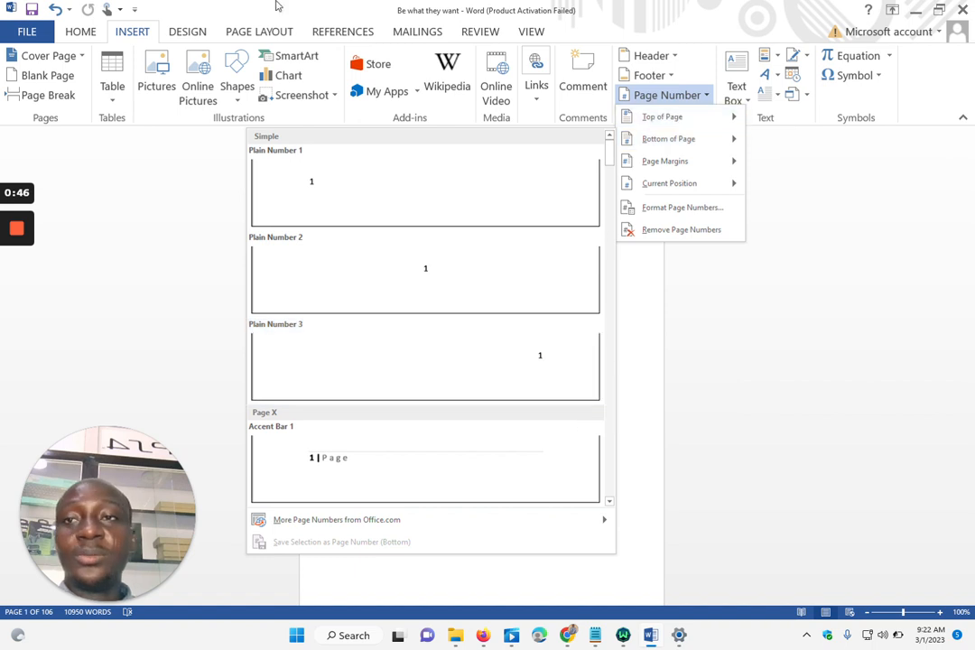
click(81, 31)
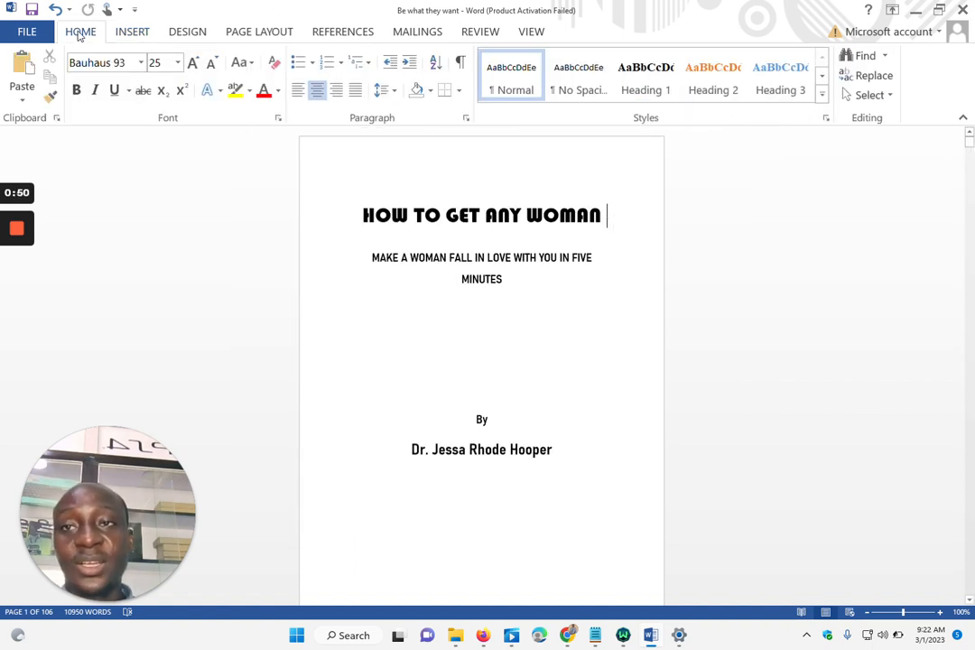
Insert page numbers at the bottom of the pages using the Plain Number 3 style
click(147, 35)
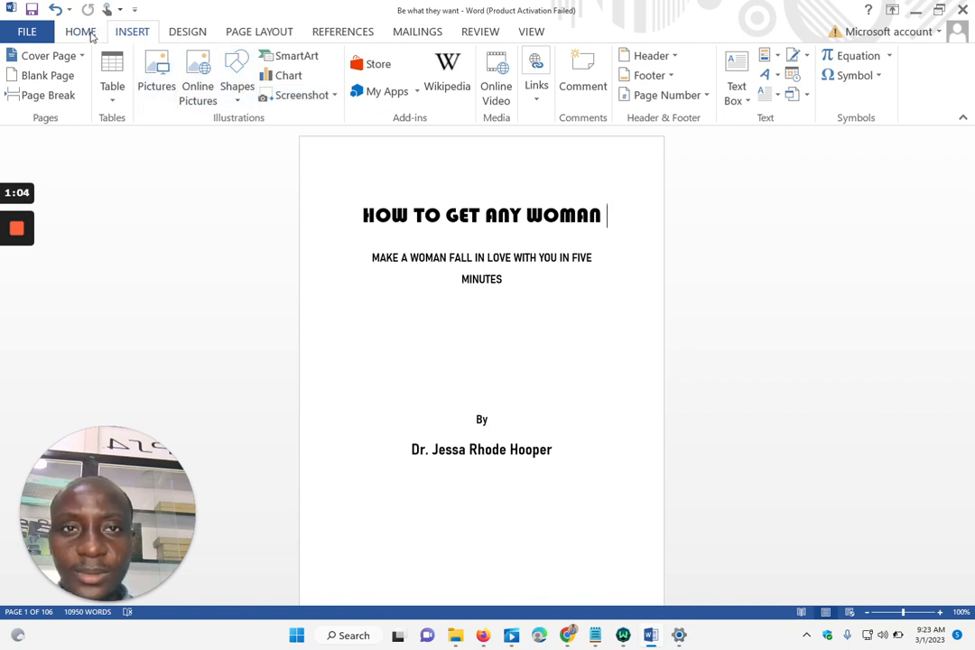
click(686, 100)
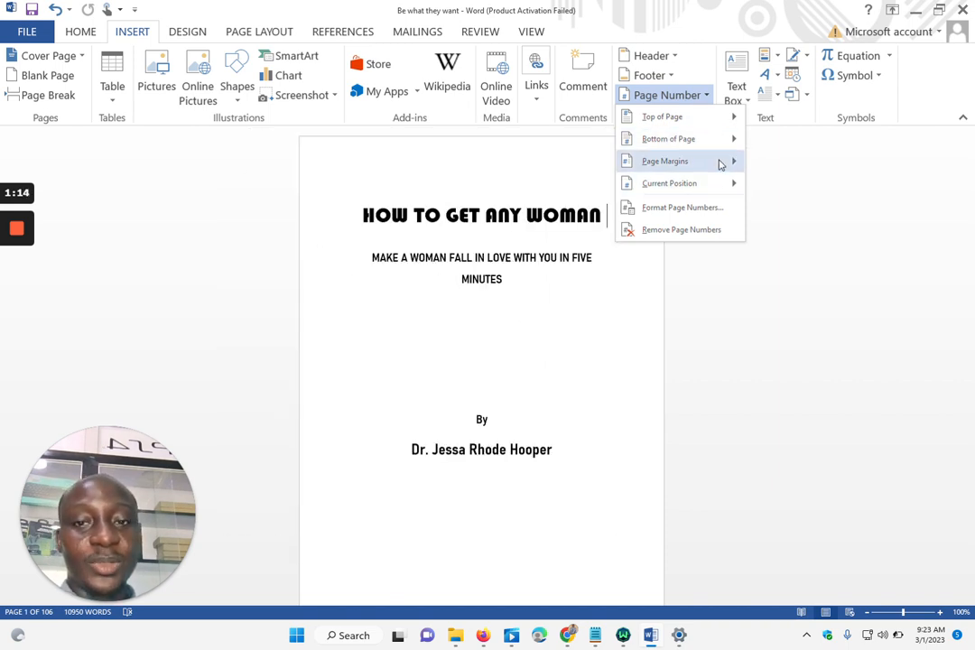
mouse_move(722, 164)
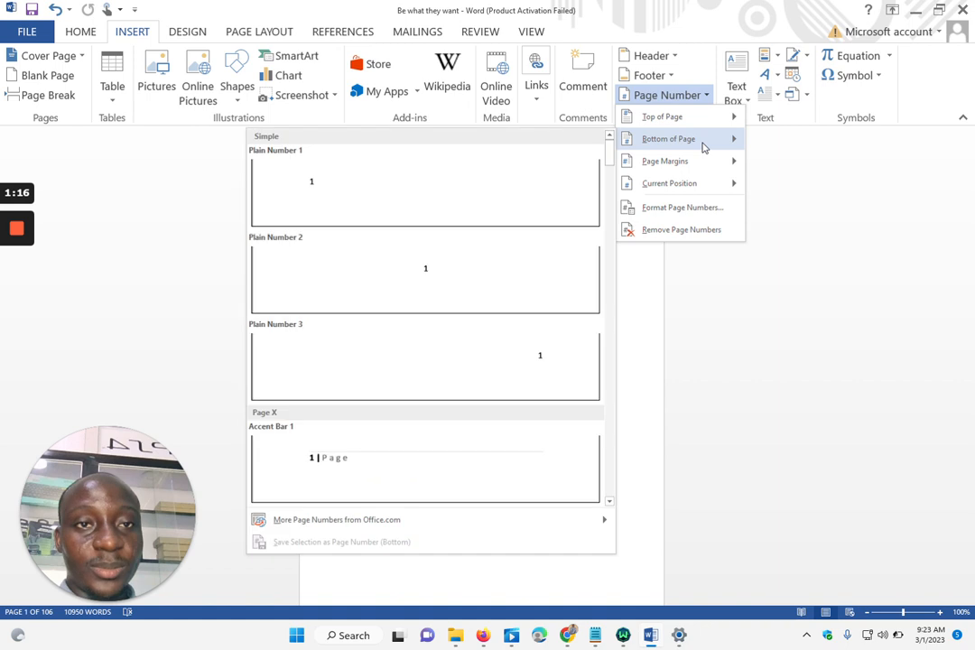
click(508, 349)
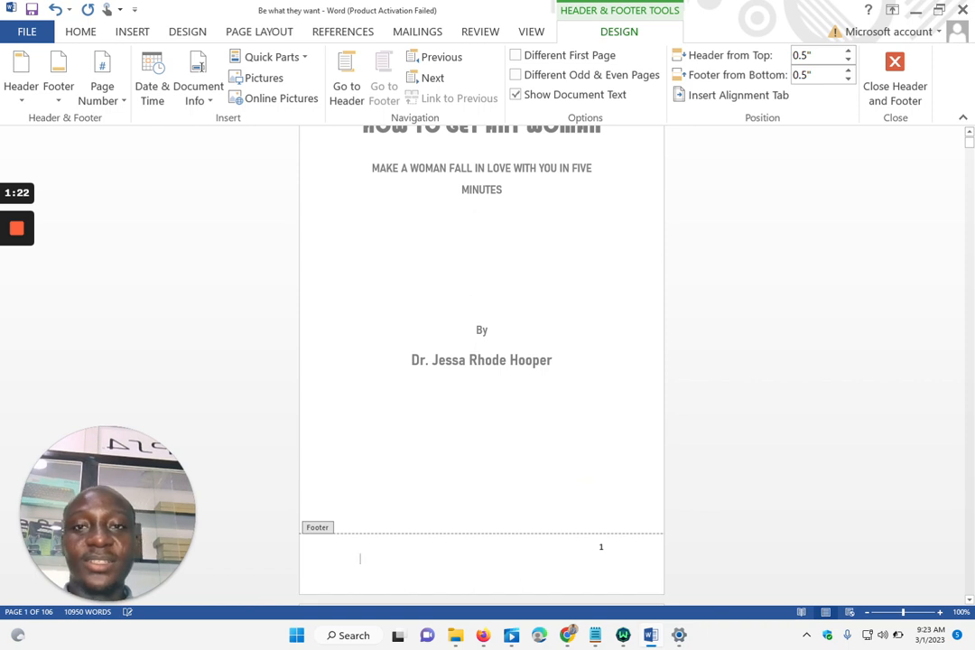
Enter "How TO Get Any Woman" in the footer, on the line below the page number
text(Ho)
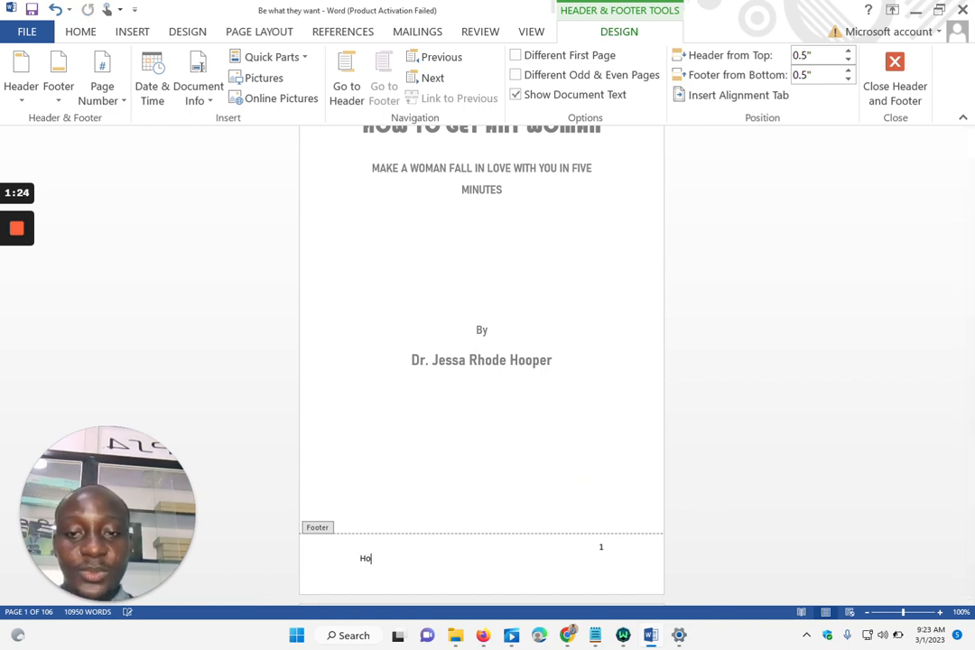
text(w TO)
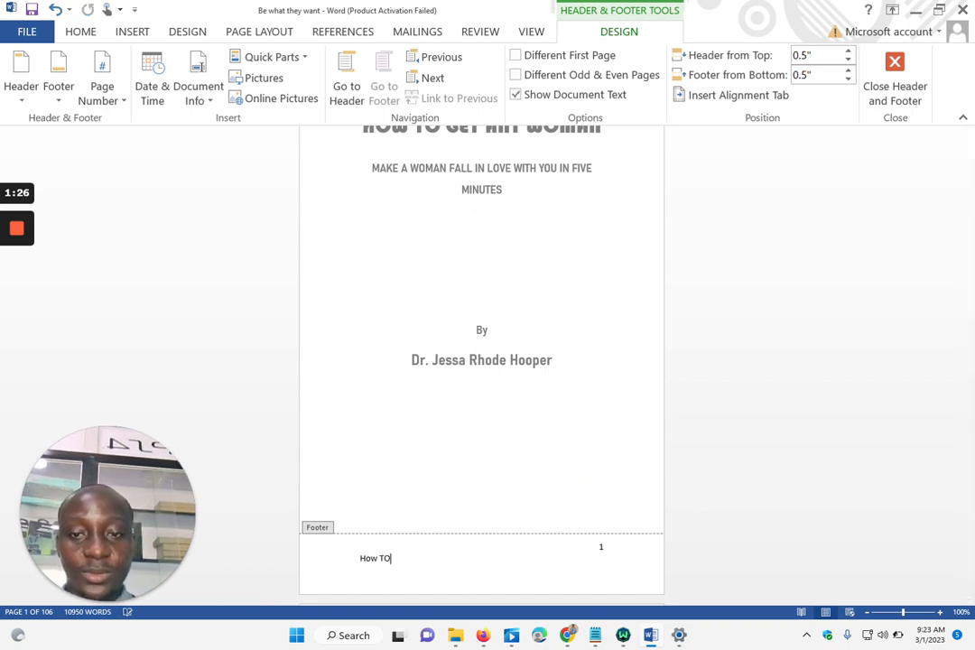
text( Get Any Woman)
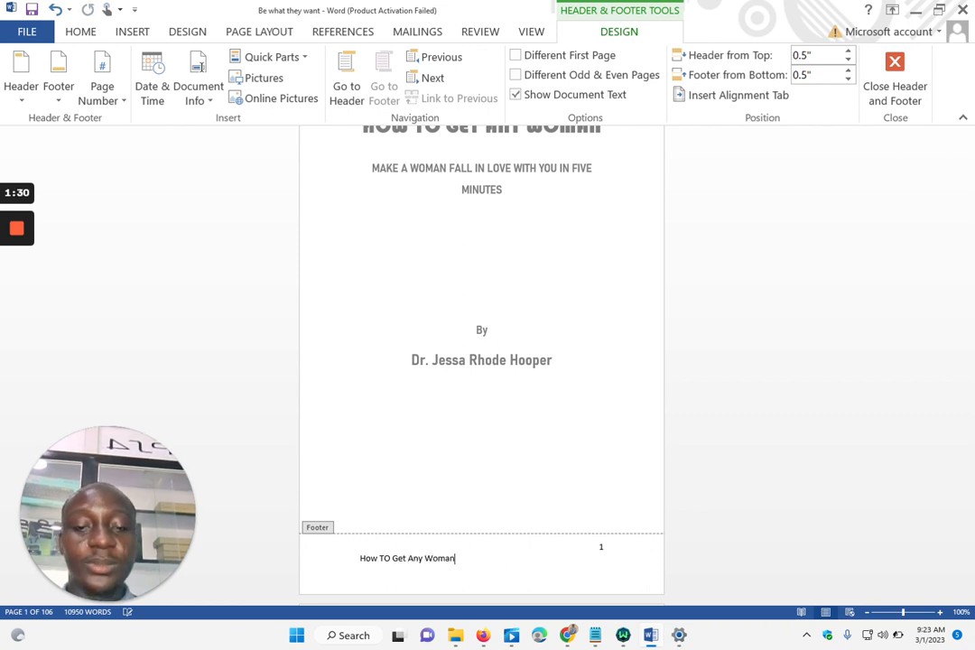
Format the footer title text as 14 pt, bold and red, and finish editing the footer
key(ctrl+a)
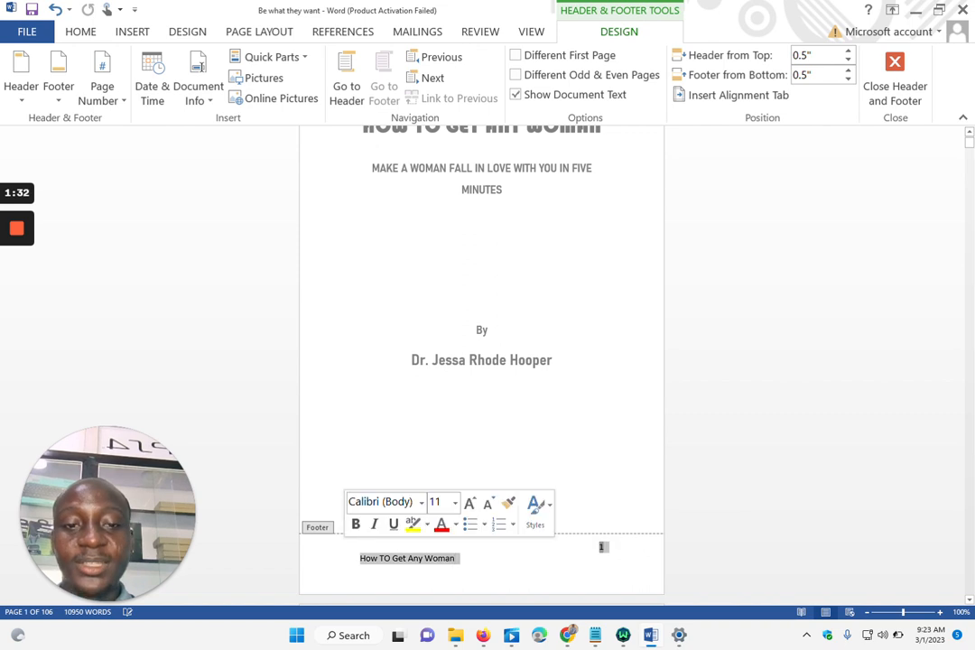
click(433, 560)
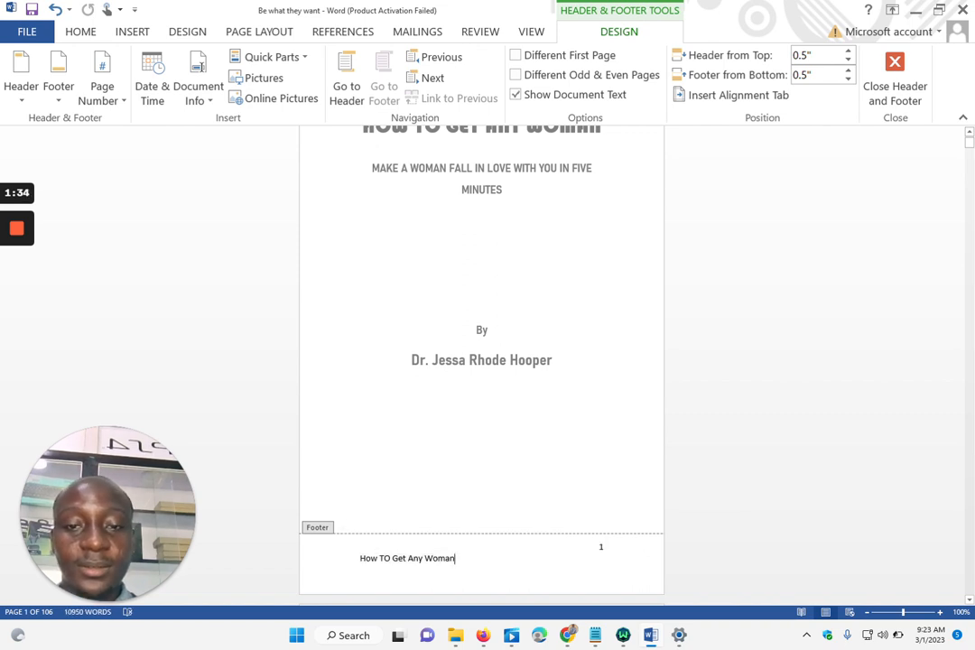
key(ctrl+a)
drag(459, 558, 361, 558)
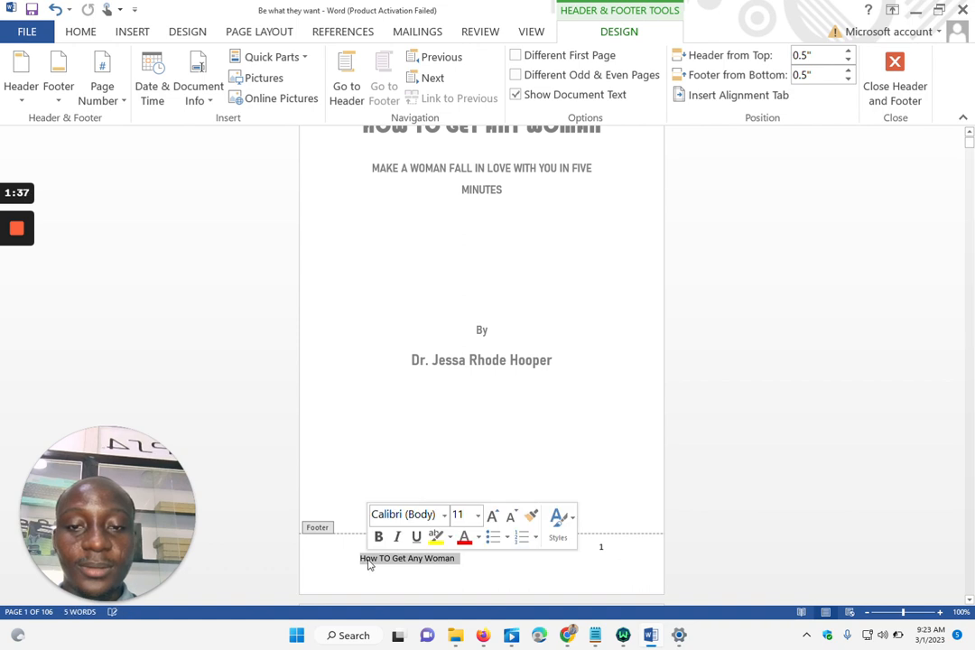
click(493, 515)
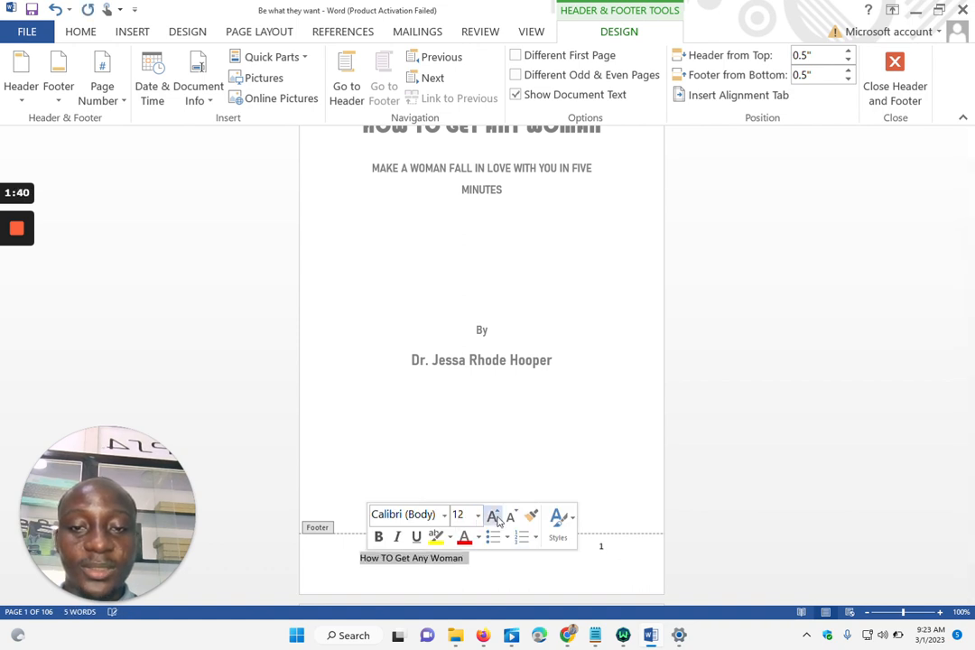
click(493, 515)
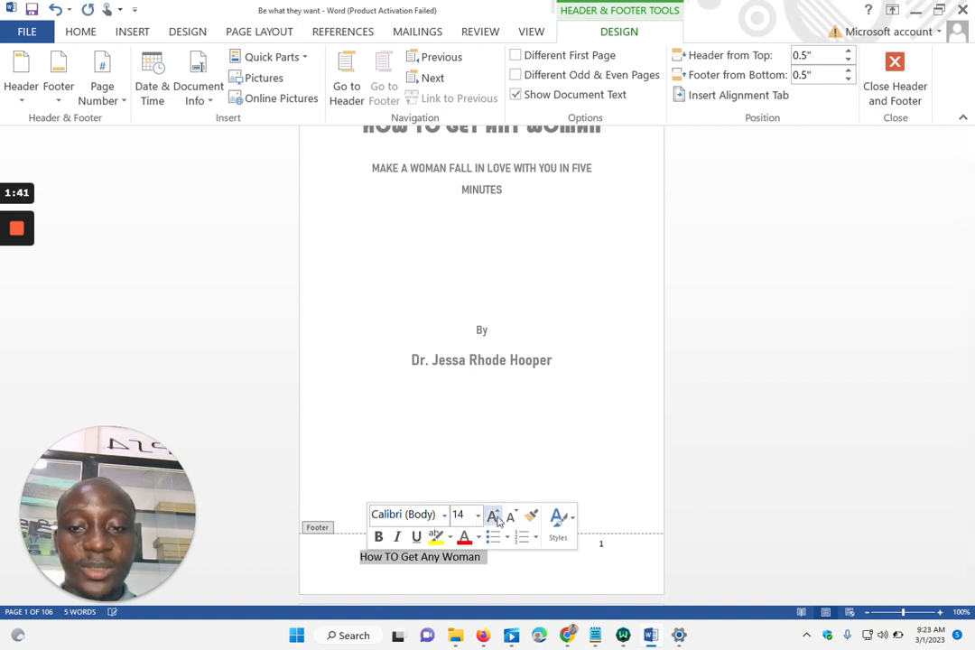
click(379, 537)
click(467, 539)
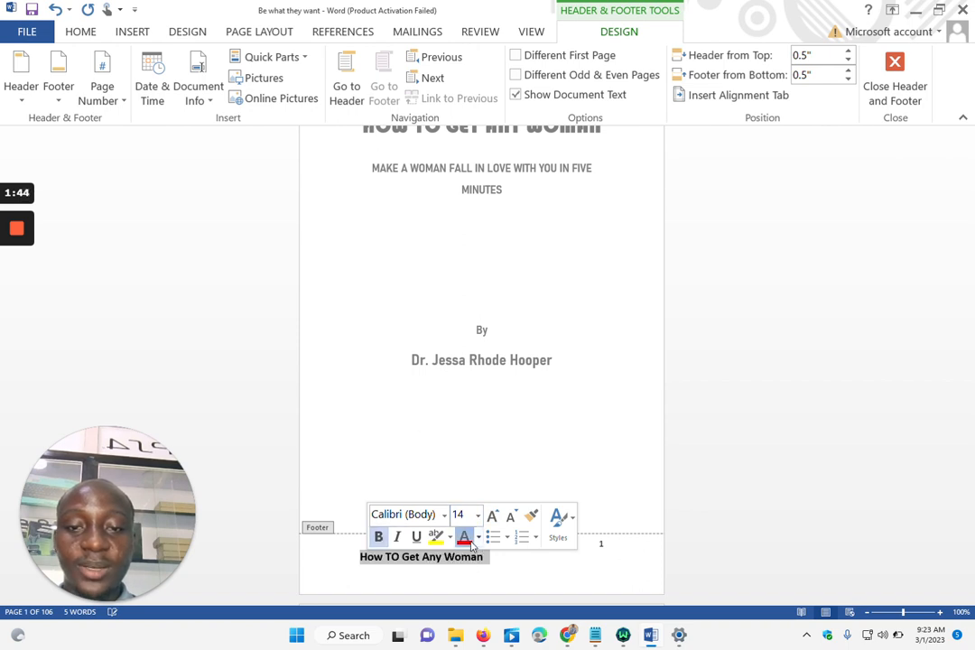
click(495, 558)
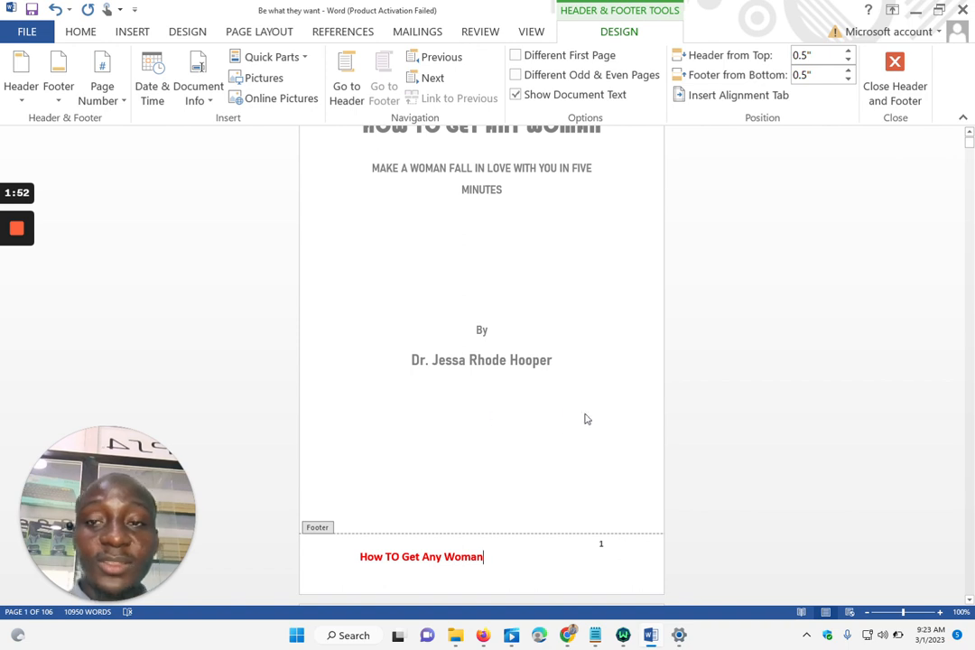
click(894, 86)
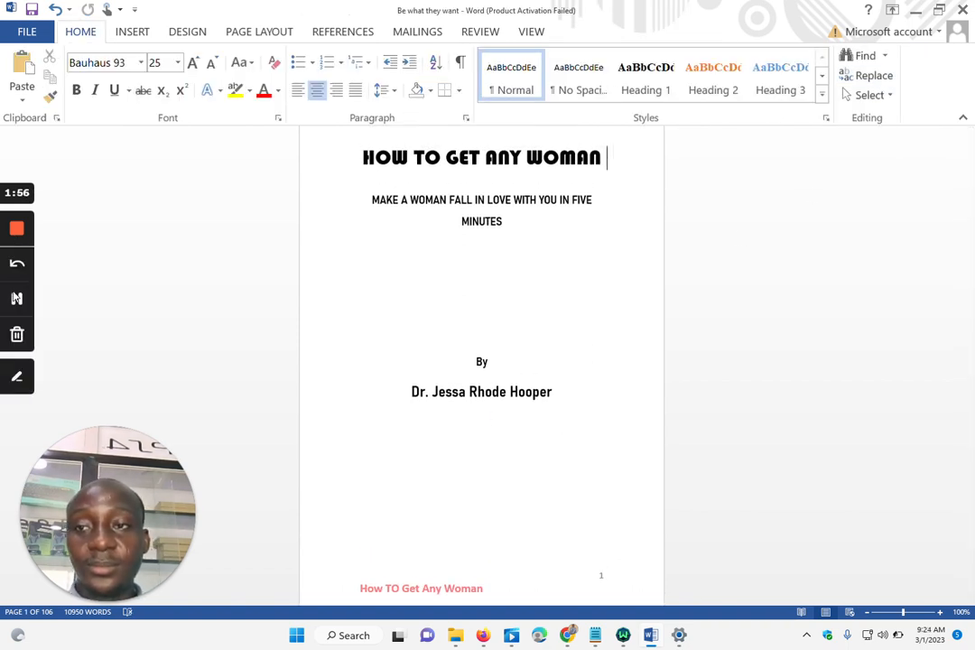
click(16, 299)
click(16, 299)
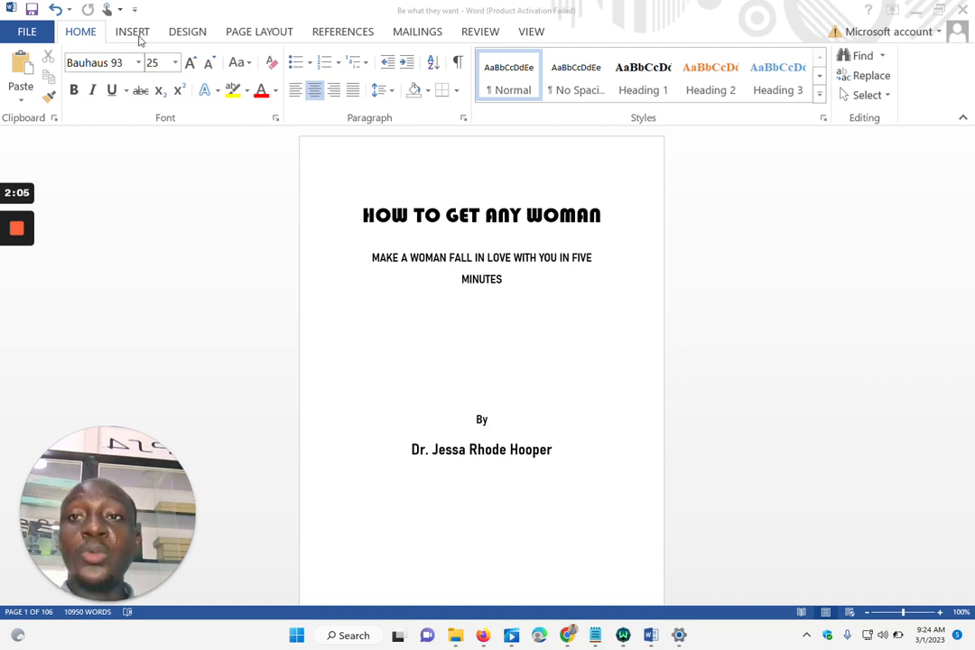
Set up a custom picture watermark using pexels-pixabay-40901.jpg from the Downloads folder
click(190, 34)
click(188, 33)
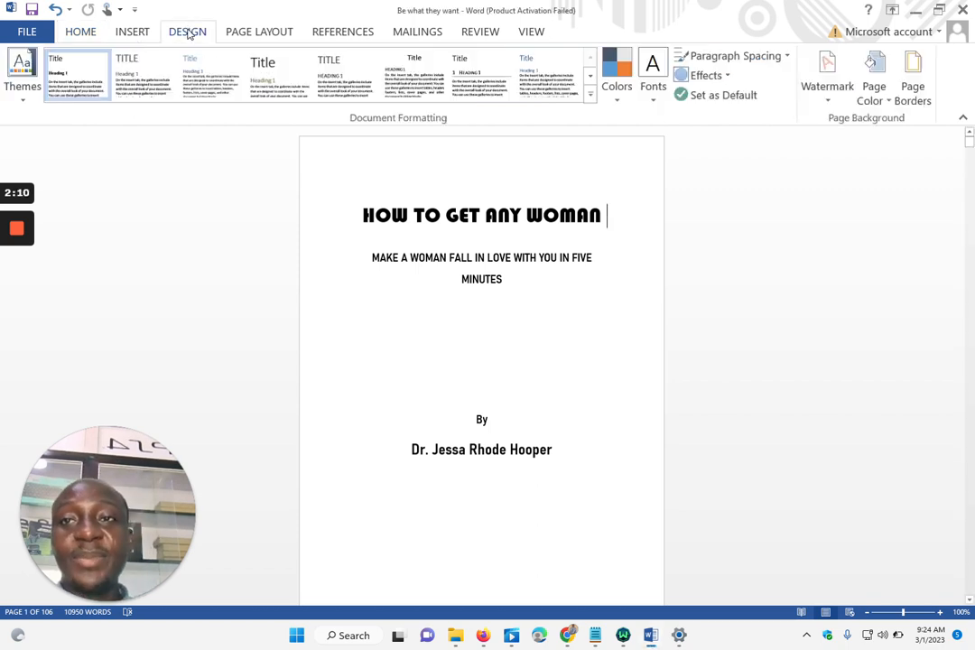
click(830, 95)
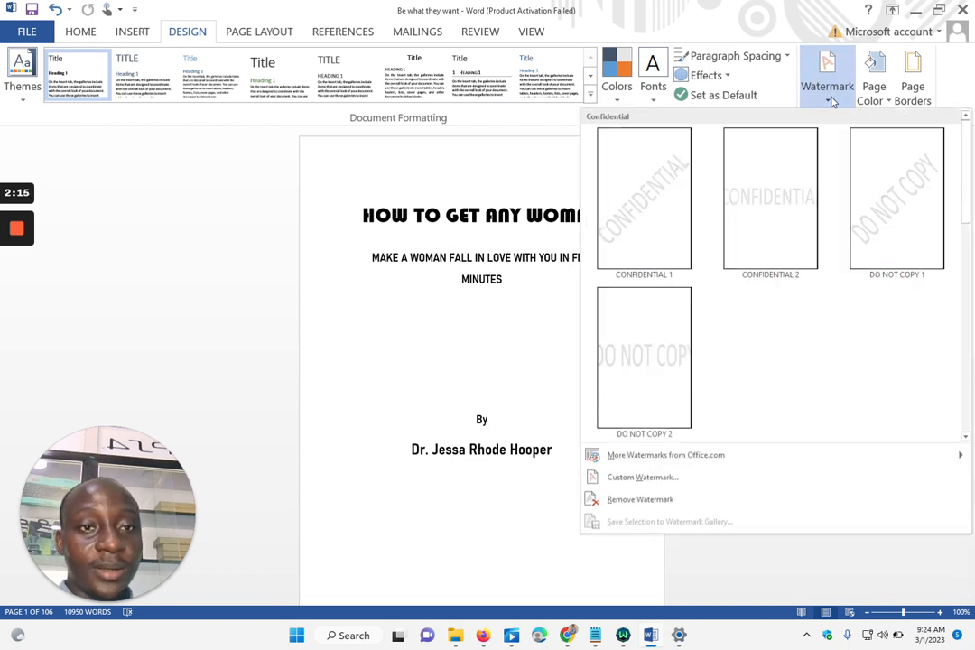
click(653, 489)
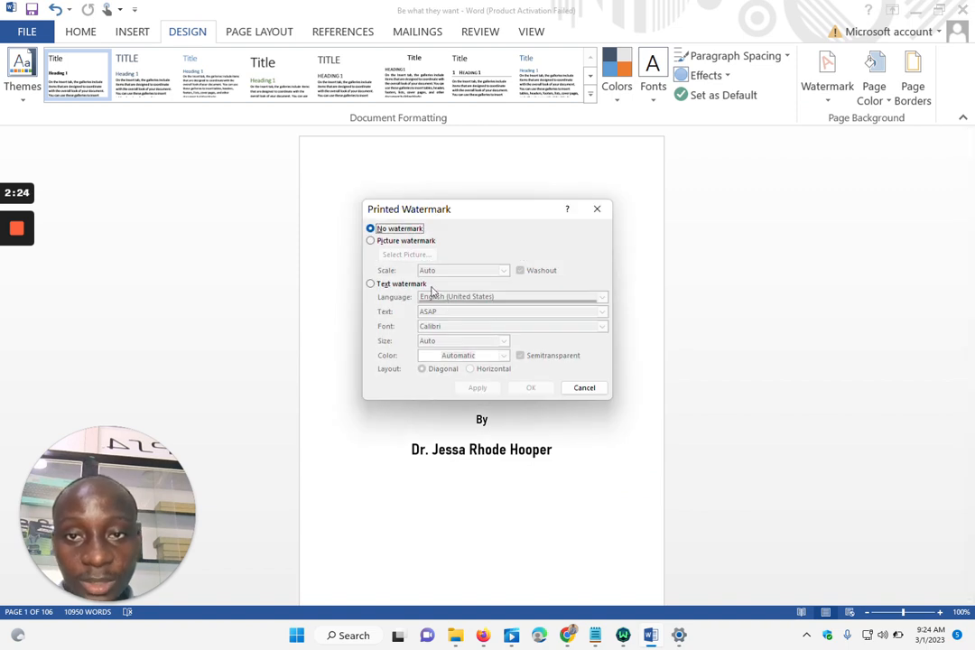
click(379, 244)
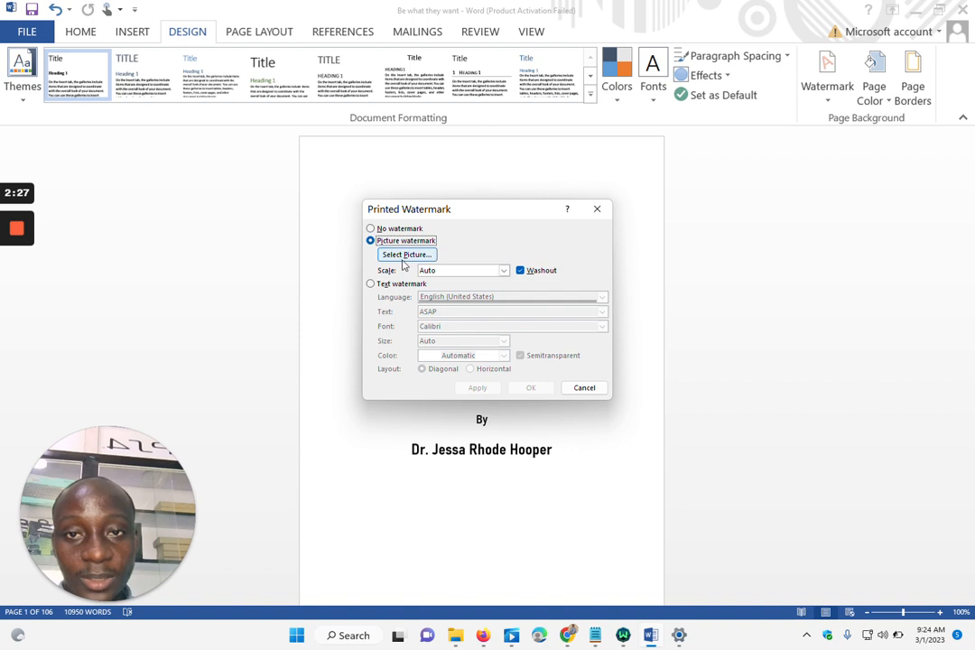
click(402, 261)
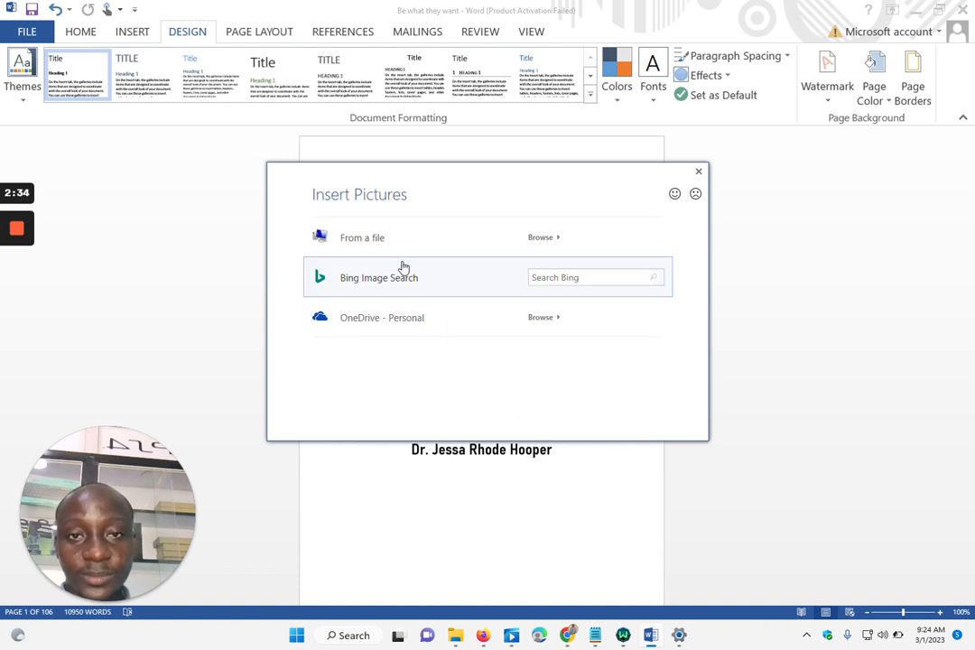
click(375, 240)
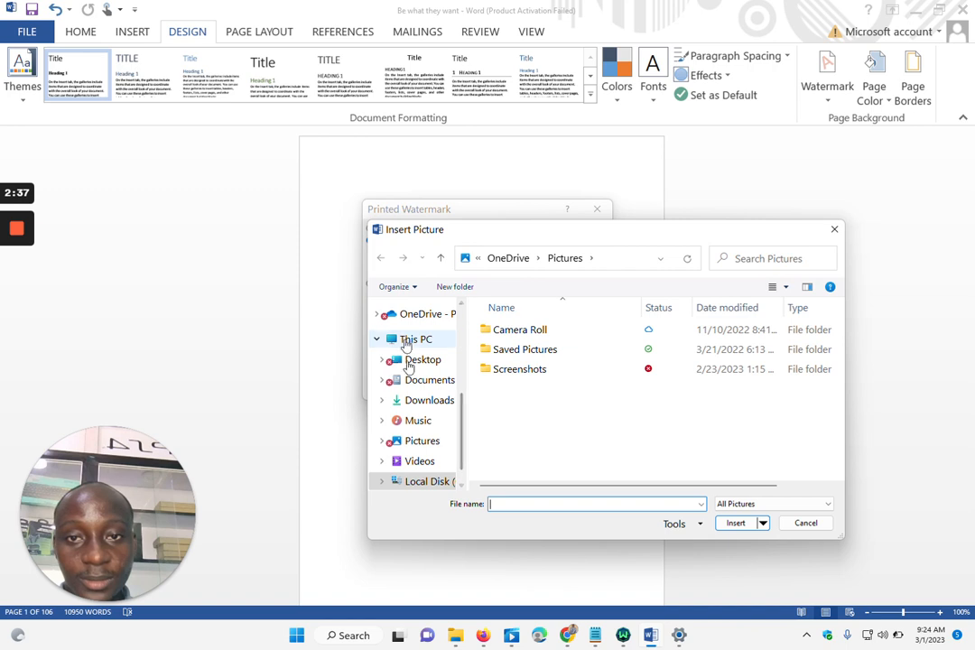
click(420, 404)
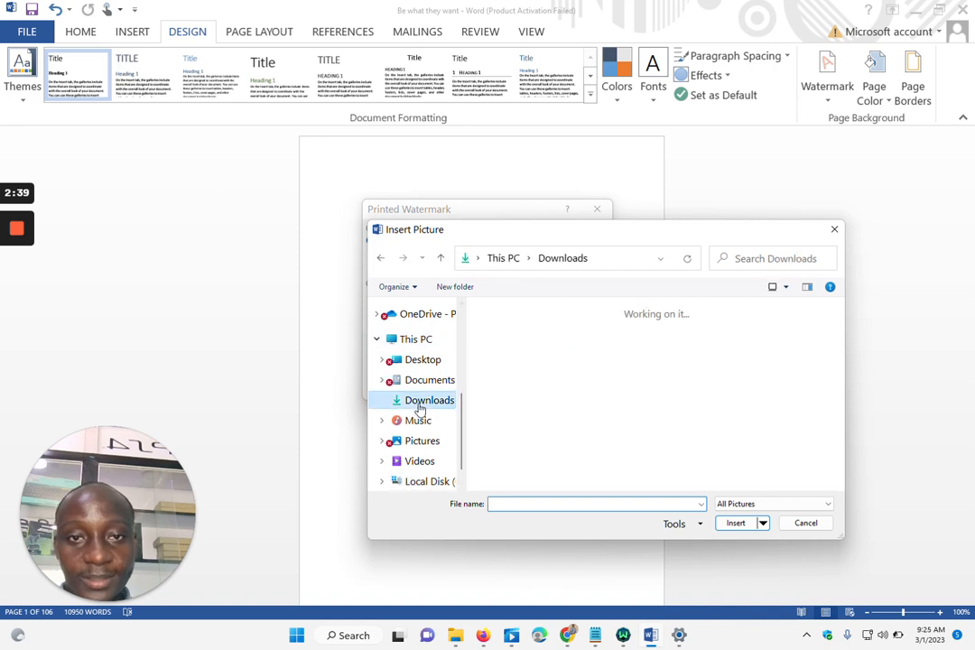
click(515, 361)
double_click(522, 372)
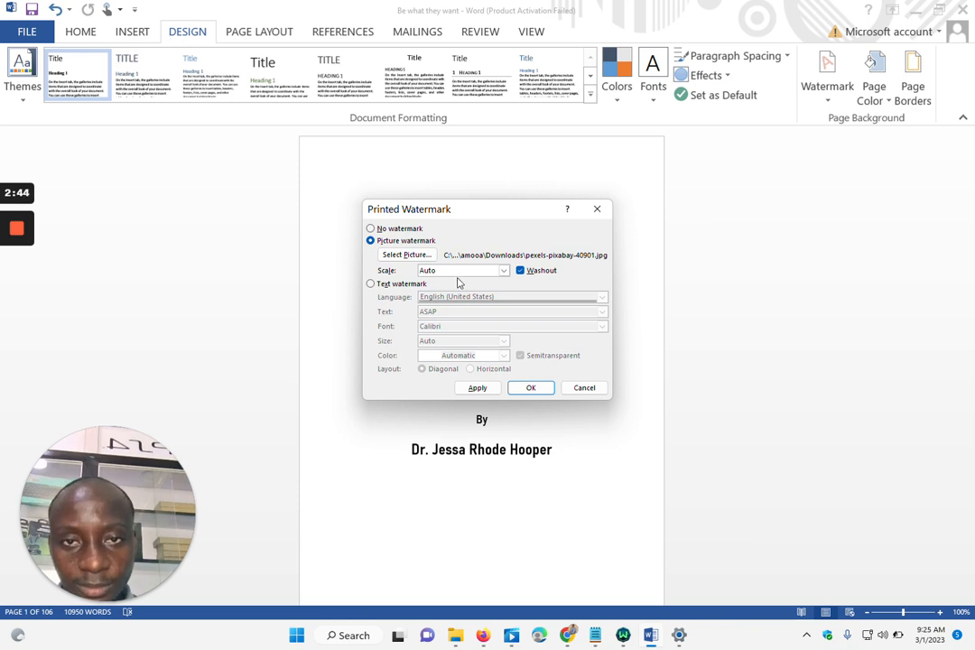
Apply the picture watermark with Auto scale and Washout, close the watermark settings and check it across the following pages
click(503, 272)
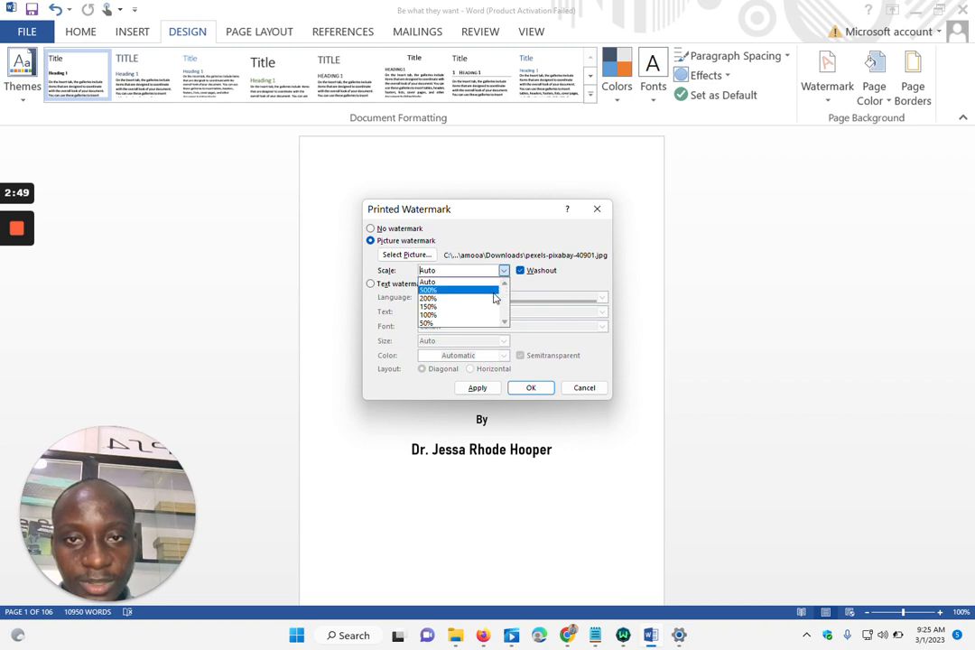
click(485, 388)
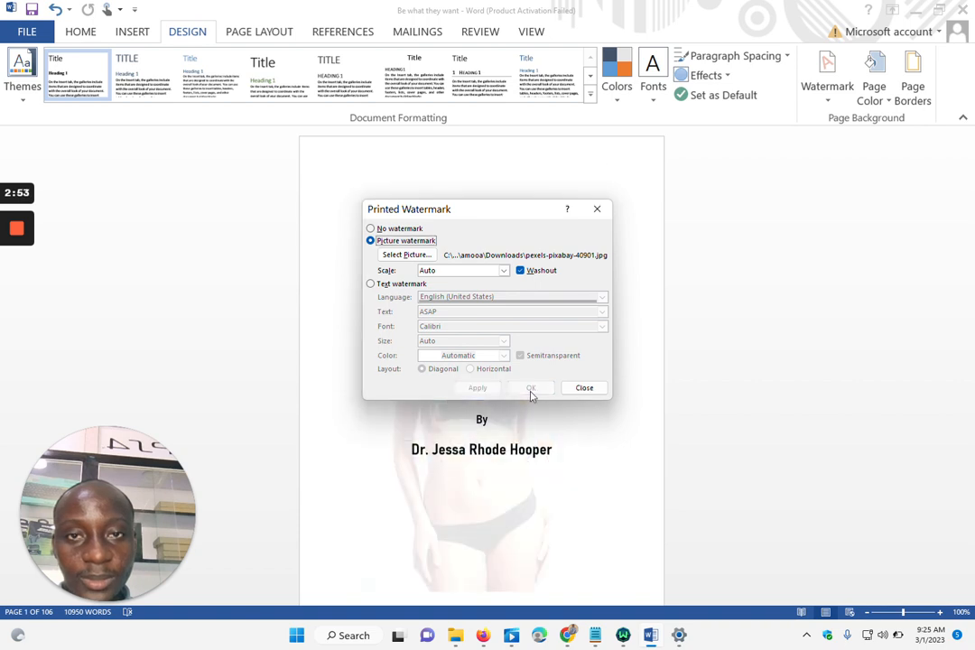
click(577, 394)
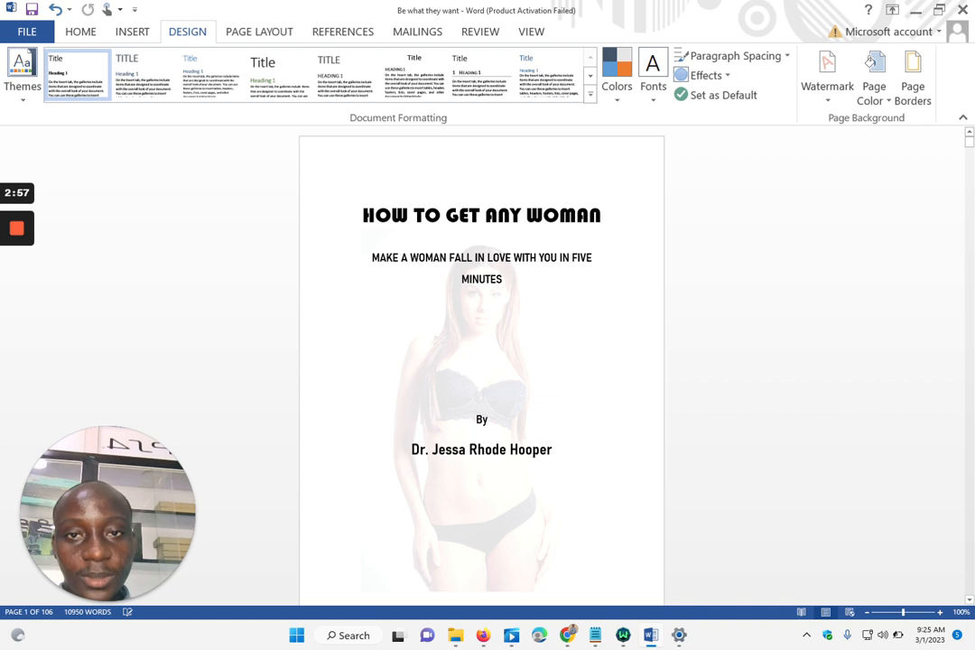
scroll(733, 445, down, 5)
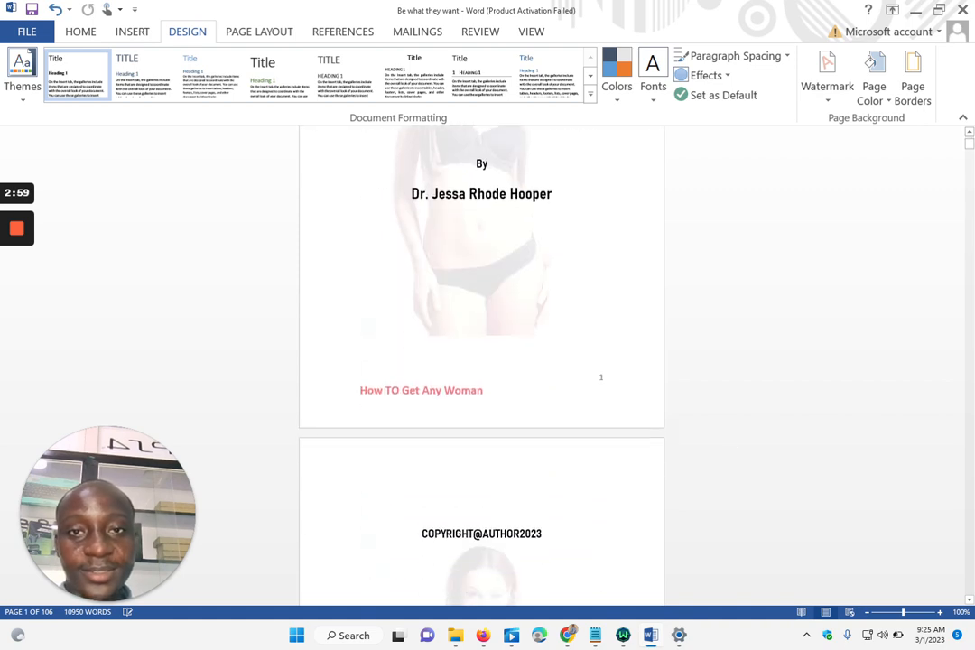
scroll(481, 361, up, 5)
scroll(481, 361, down, 10)
scroll(481, 361, down, 20)
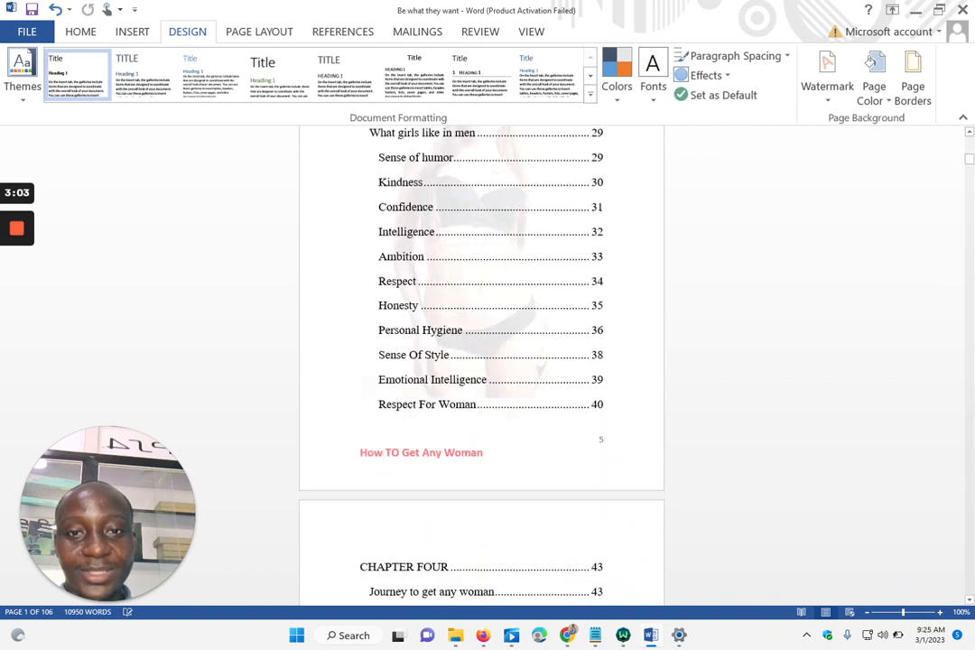
scroll(205, 301, down, 20)
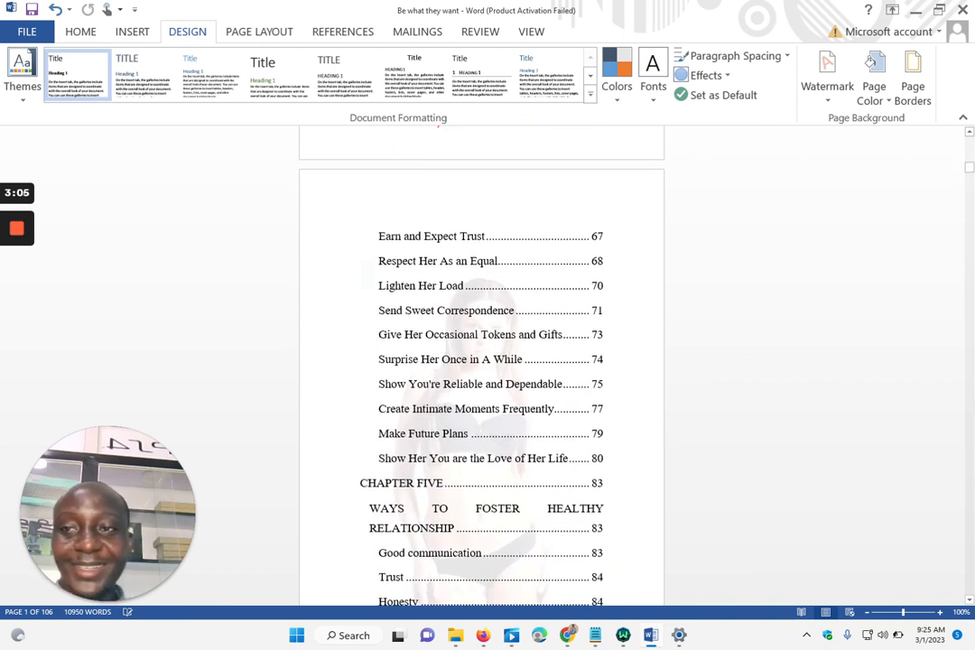
mouse_move(16, 237)
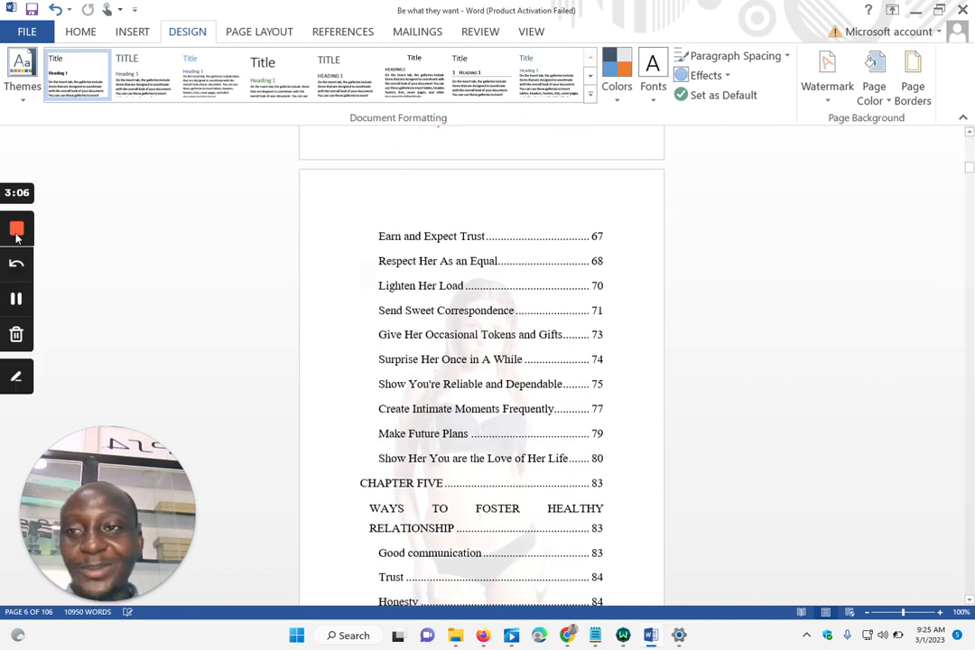
click(16, 299)
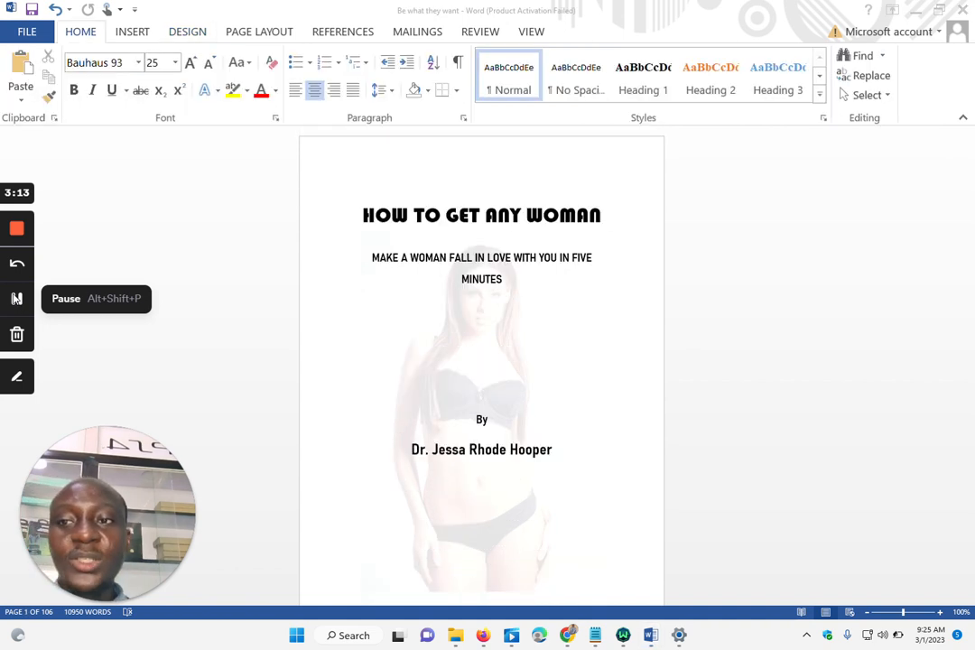
Apply the Title style to the heading "HOW TO GET ANY WOMAN" on the cover page
click(821, 97)
click(349, 219)
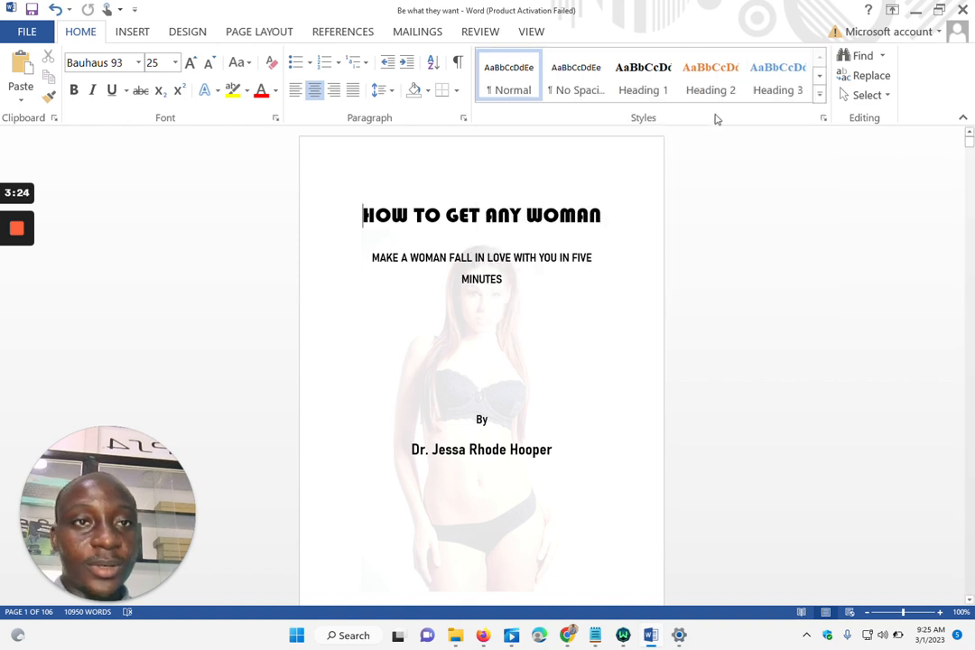
click(818, 94)
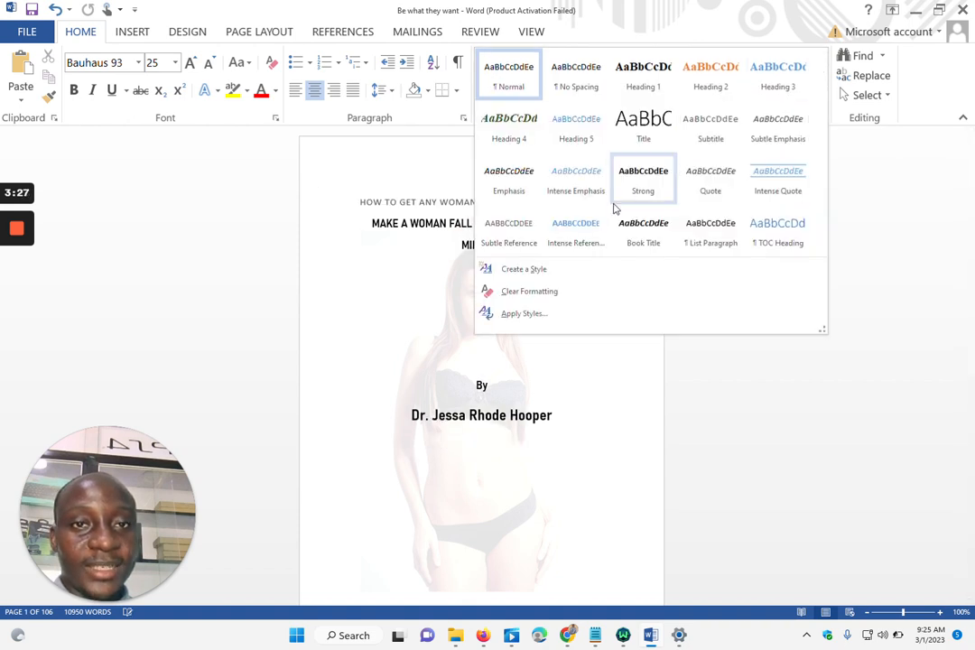
click(643, 121)
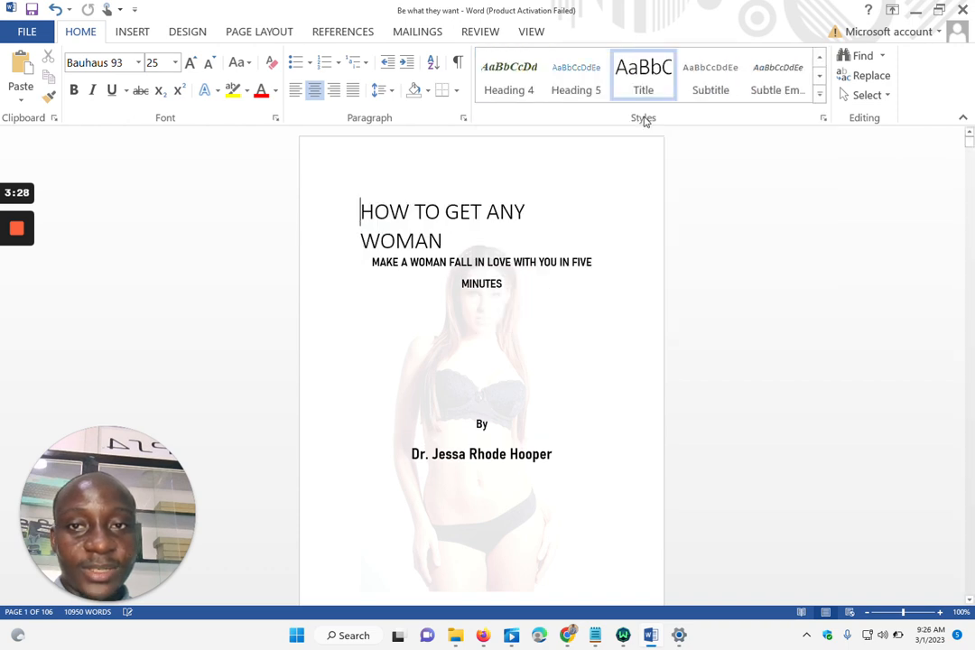
Modify the Title style to 28 pt, centred alignment and automatic updating
right_click(652, 76)
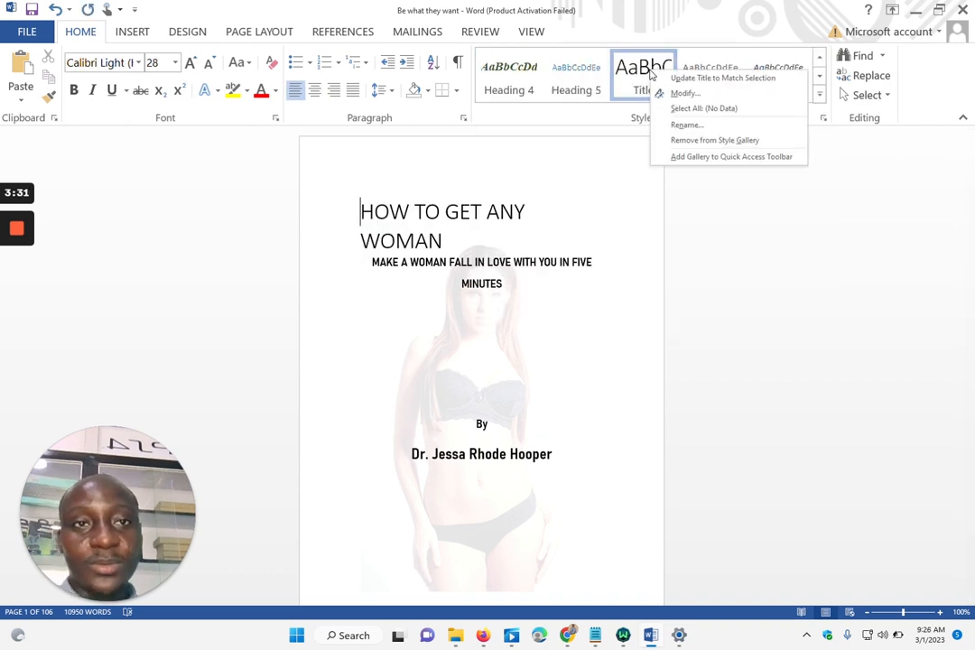
right_click(642, 77)
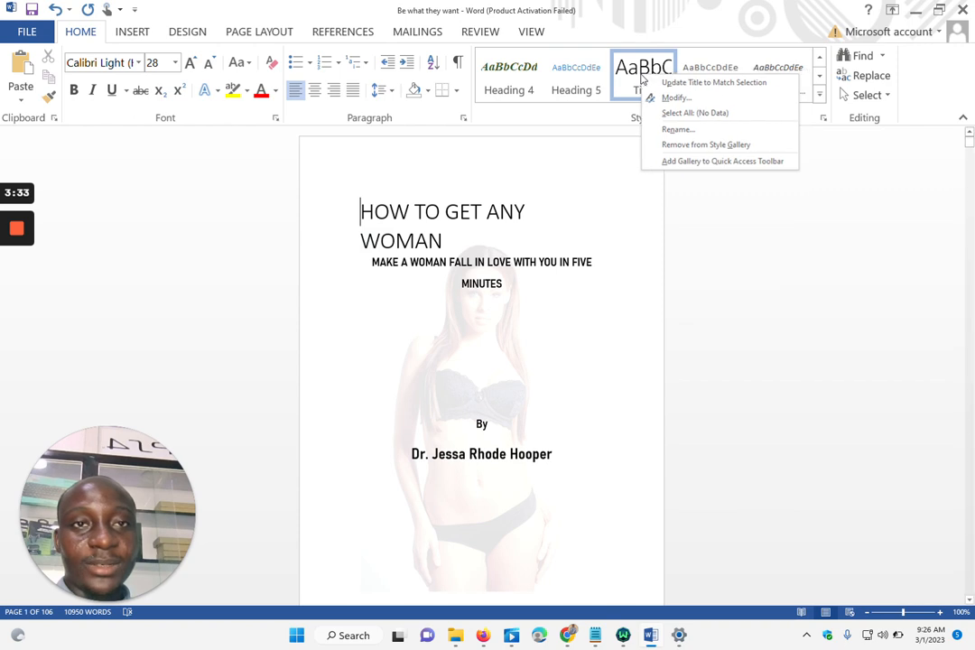
click(667, 100)
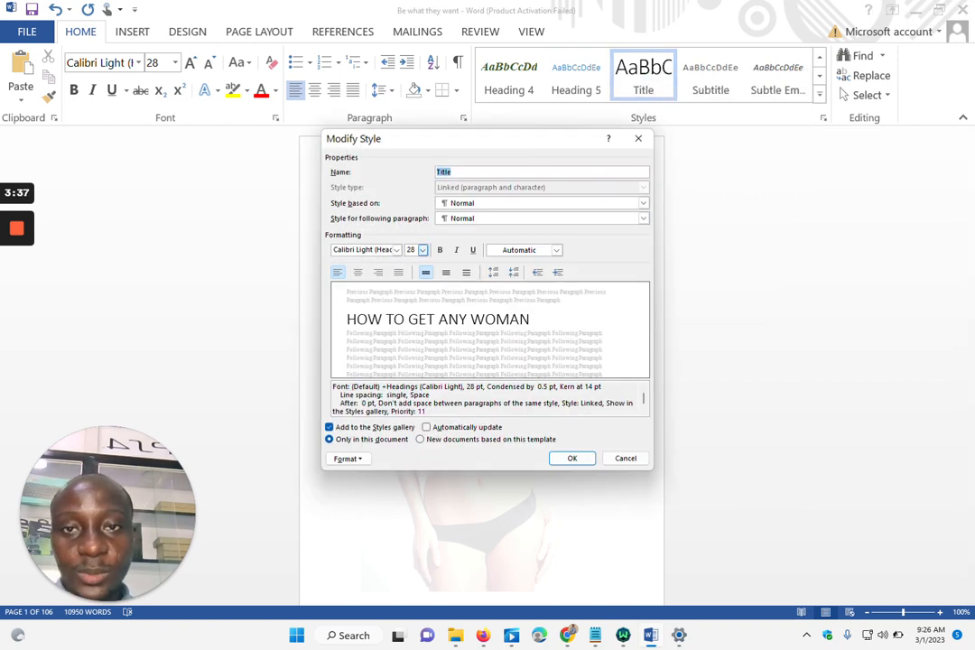
click(421, 250)
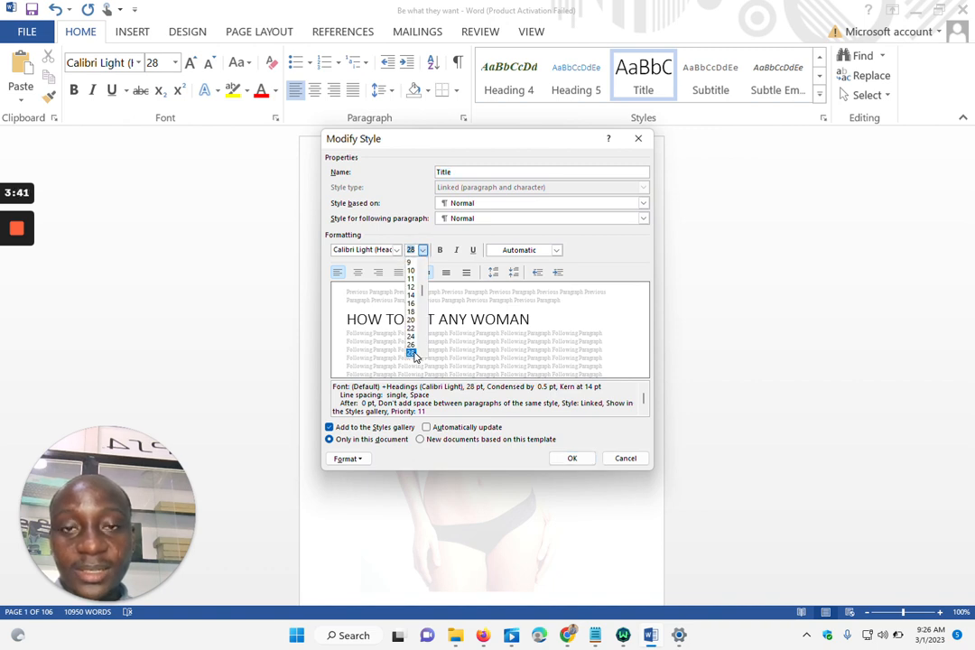
click(414, 354)
click(358, 276)
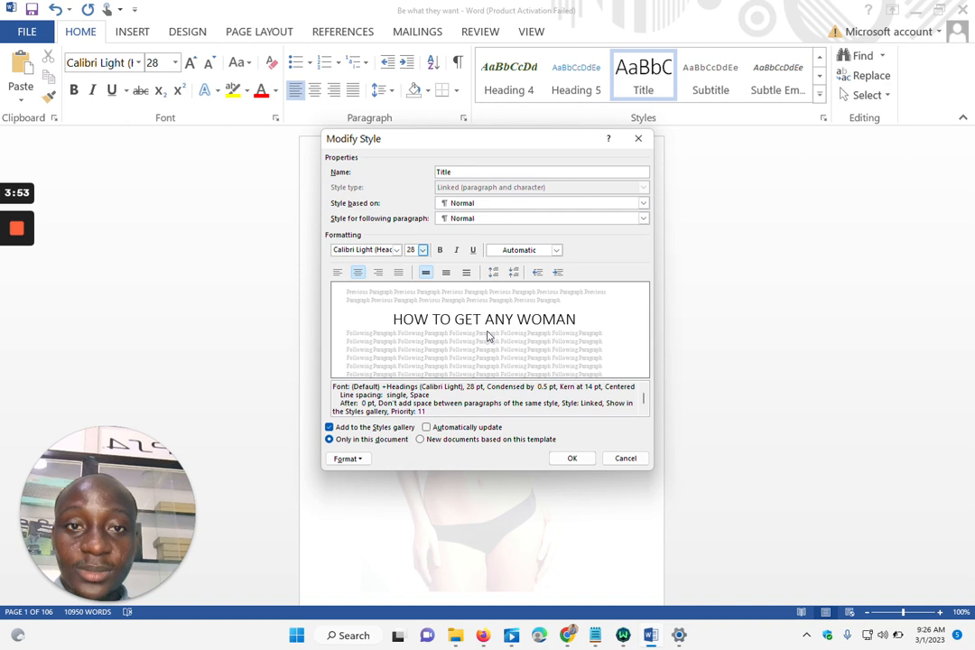
click(429, 428)
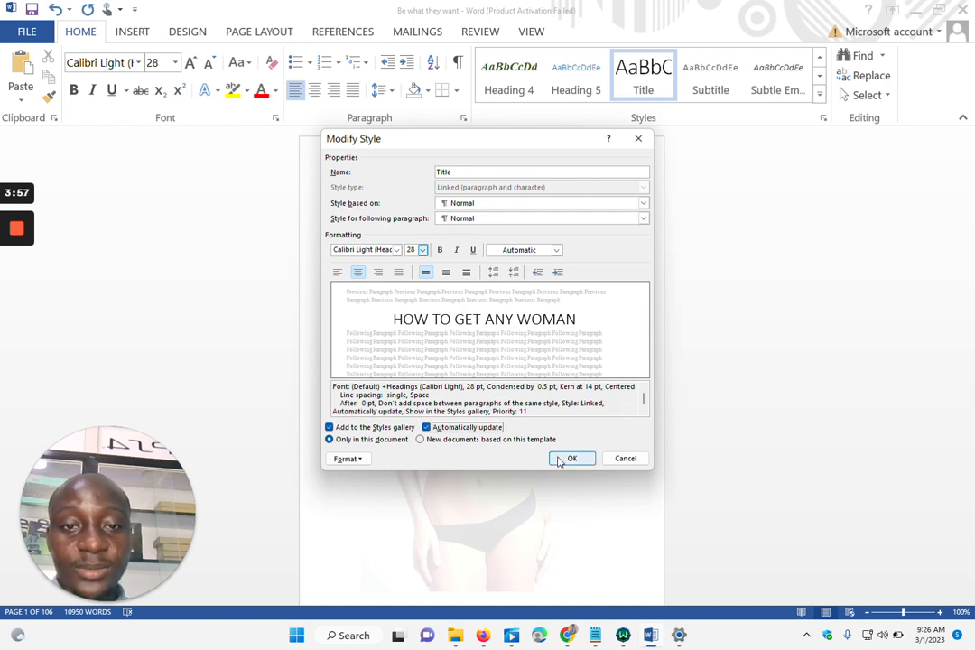
click(569, 458)
Make the cover title bold and add an empty line below it
drag(526, 241, 384, 208)
key(ctrl+b)
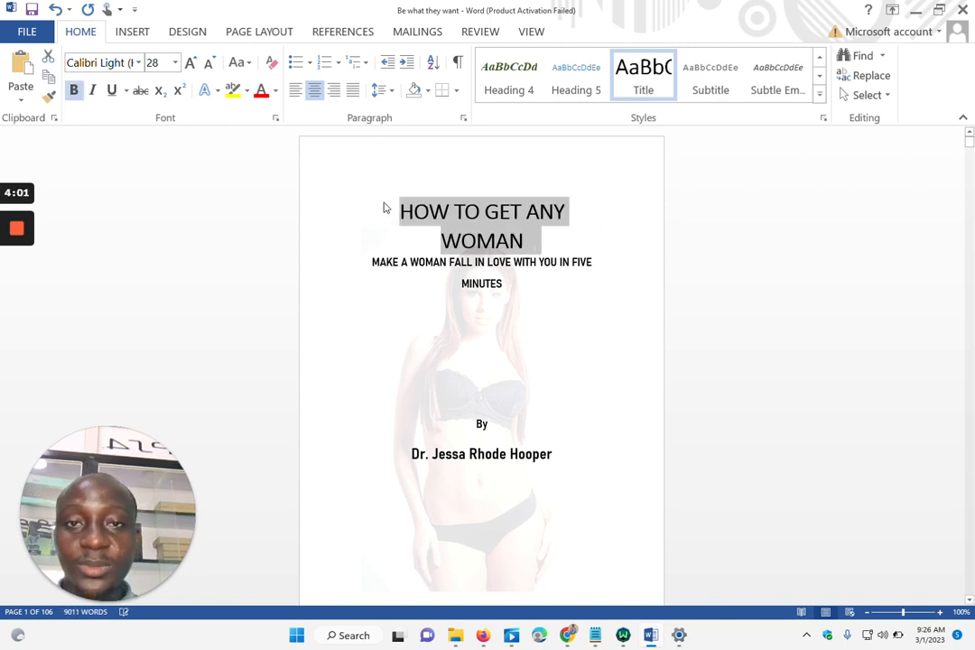
click(551, 255)
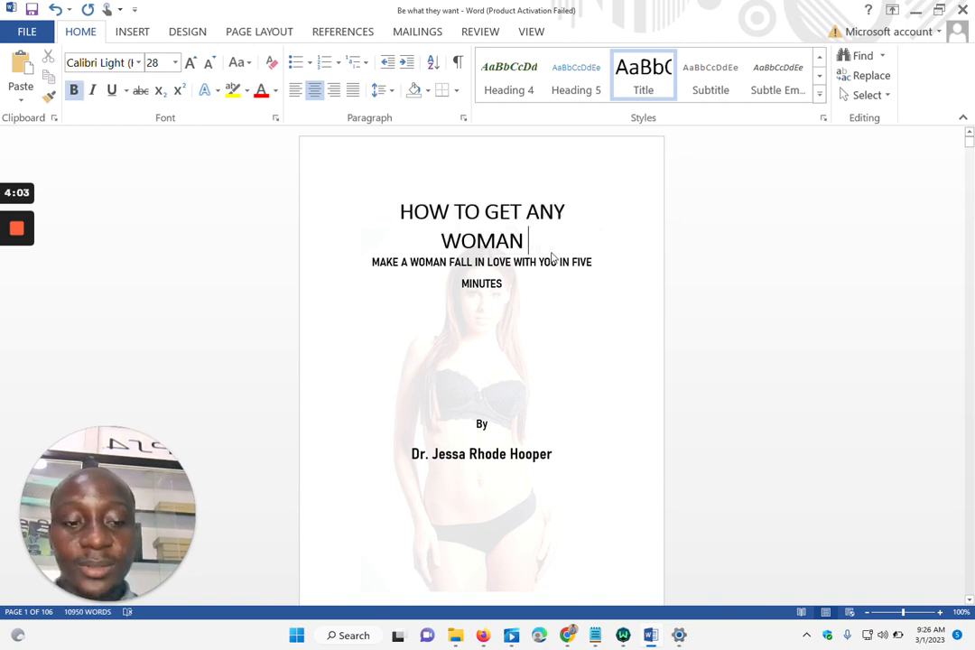
key(Return)
Apply the Subtitle style to "MAKE A WOMAN FALL IN LOVE WITH YOU IN FIVE MINUTES" and modify the style to red, centred and 26 pt
drag(505, 304, 372, 282)
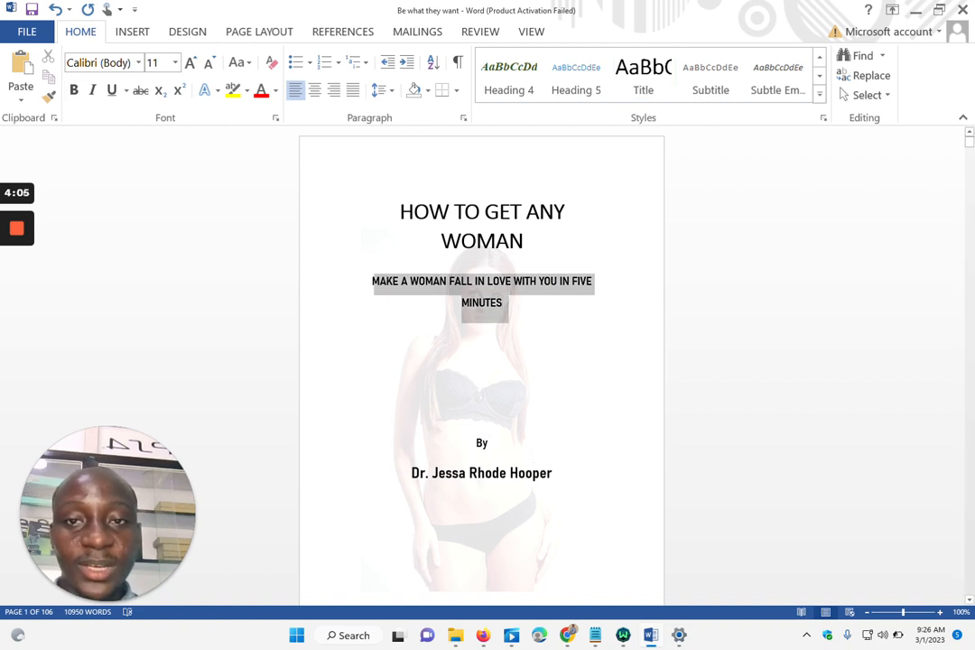
click(711, 101)
right_click(710, 102)
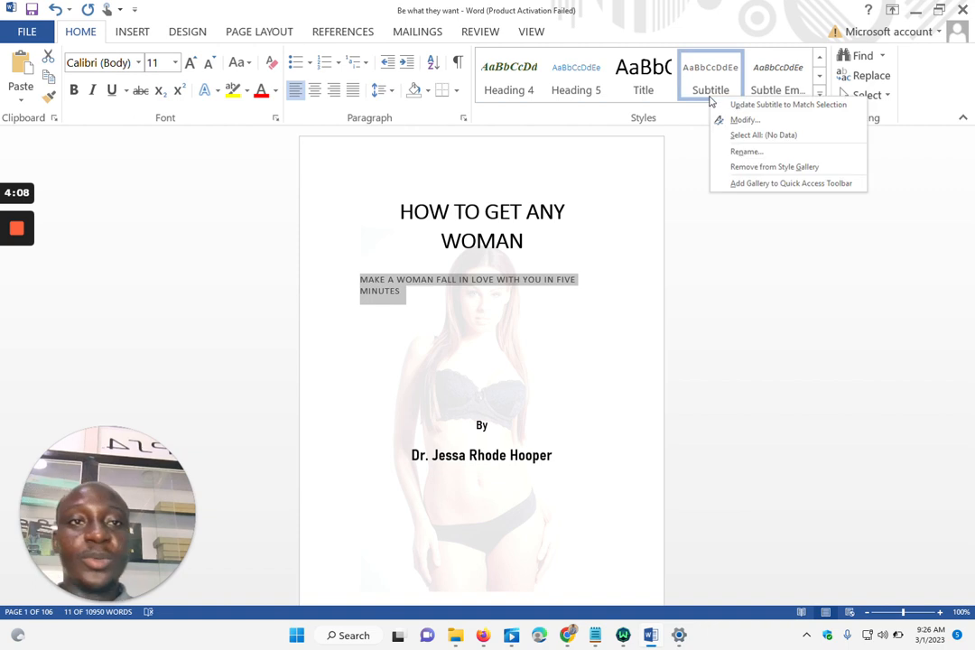
click(738, 120)
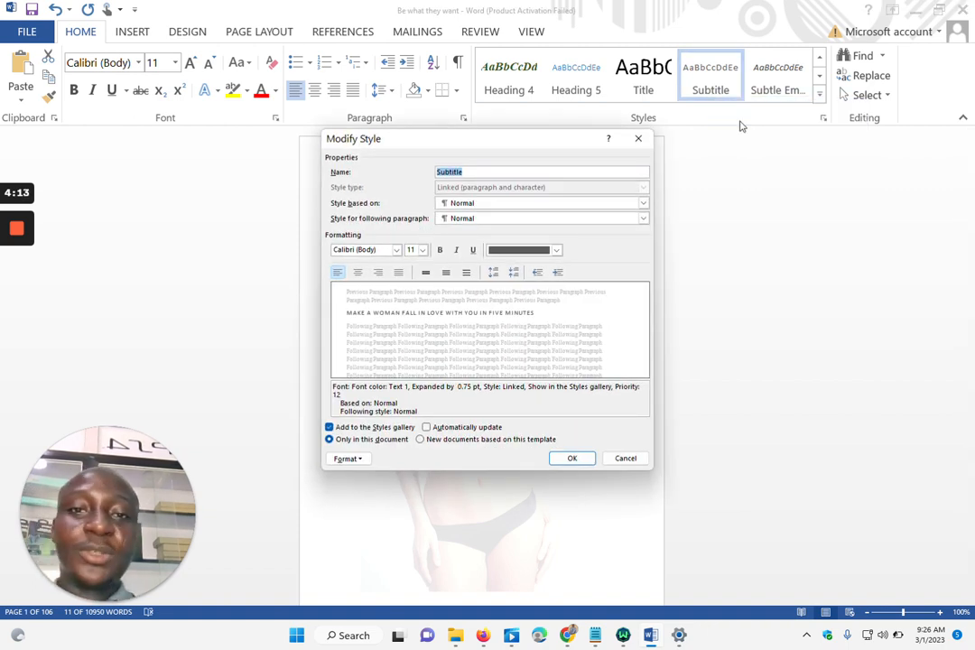
click(557, 250)
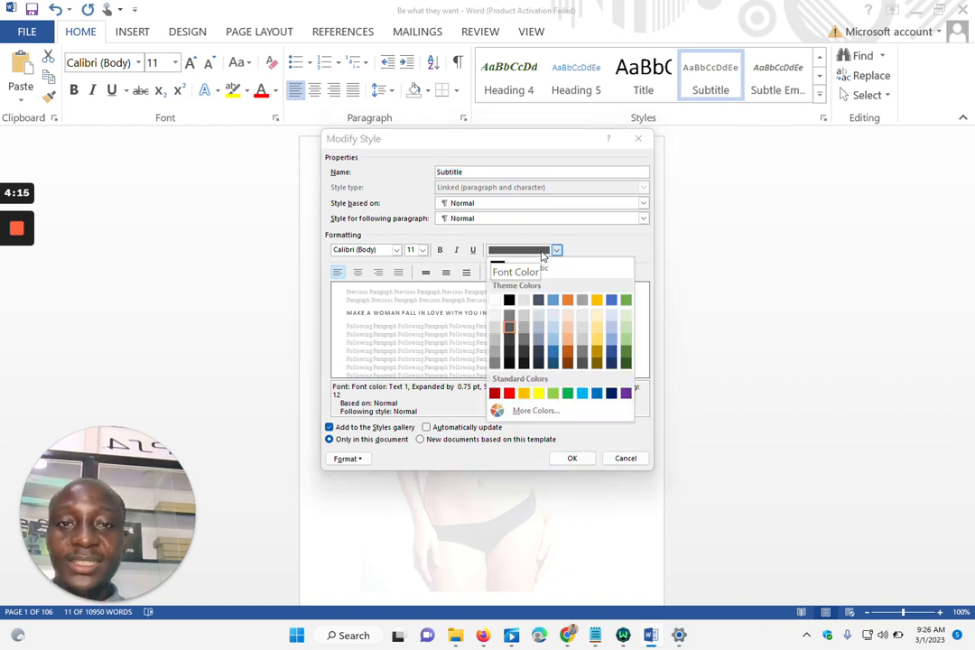
click(509, 395)
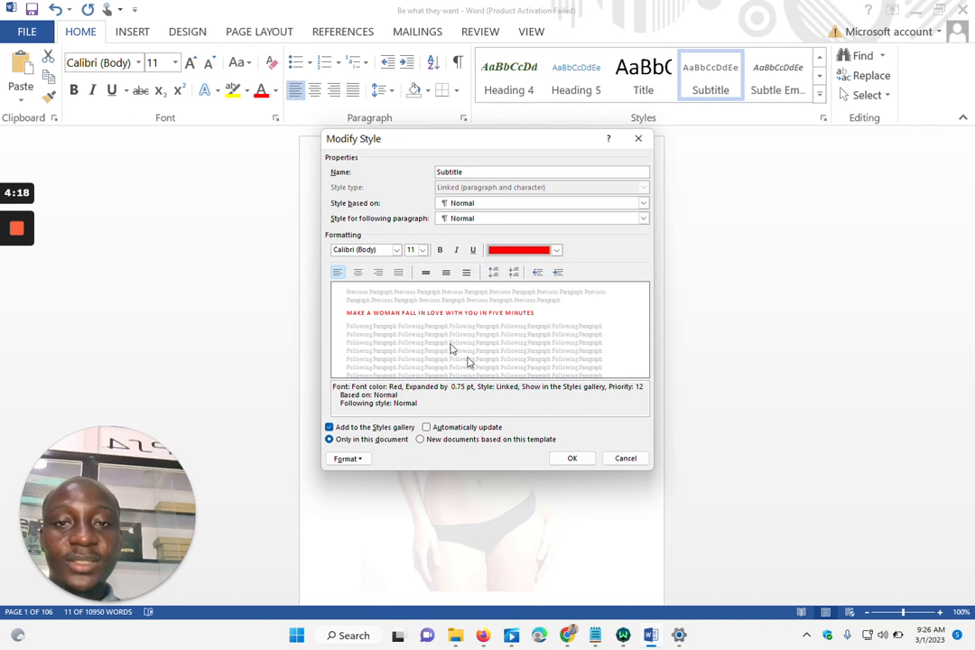
click(358, 272)
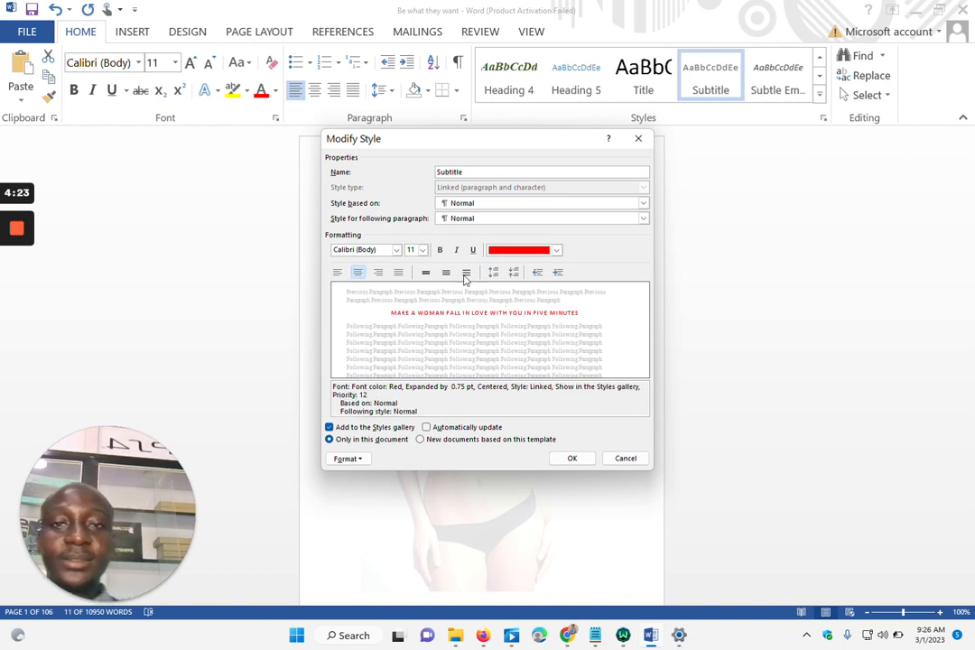
click(423, 250)
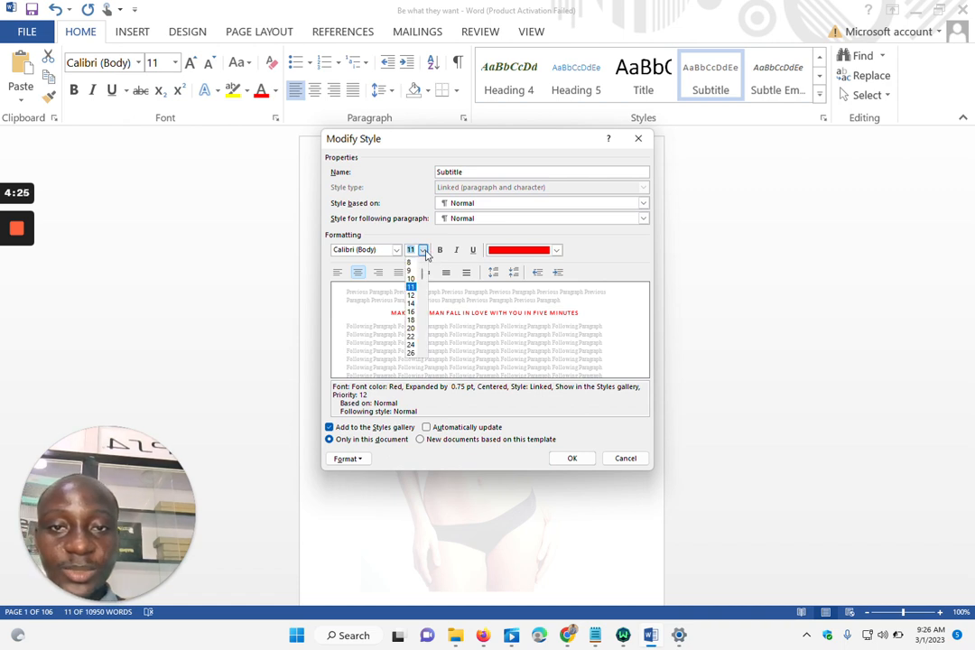
click(411, 353)
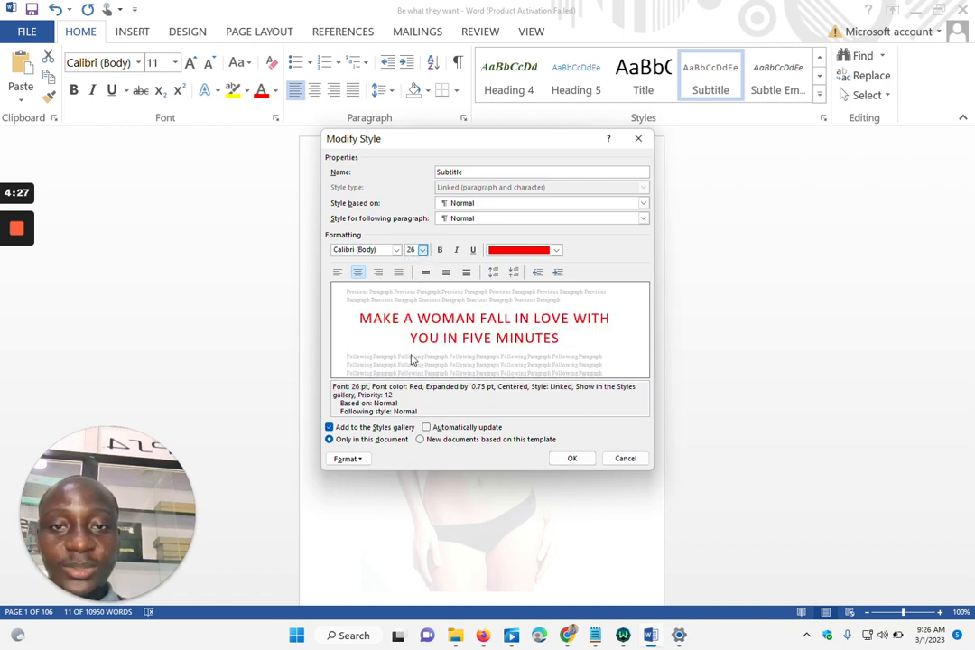
click(571, 459)
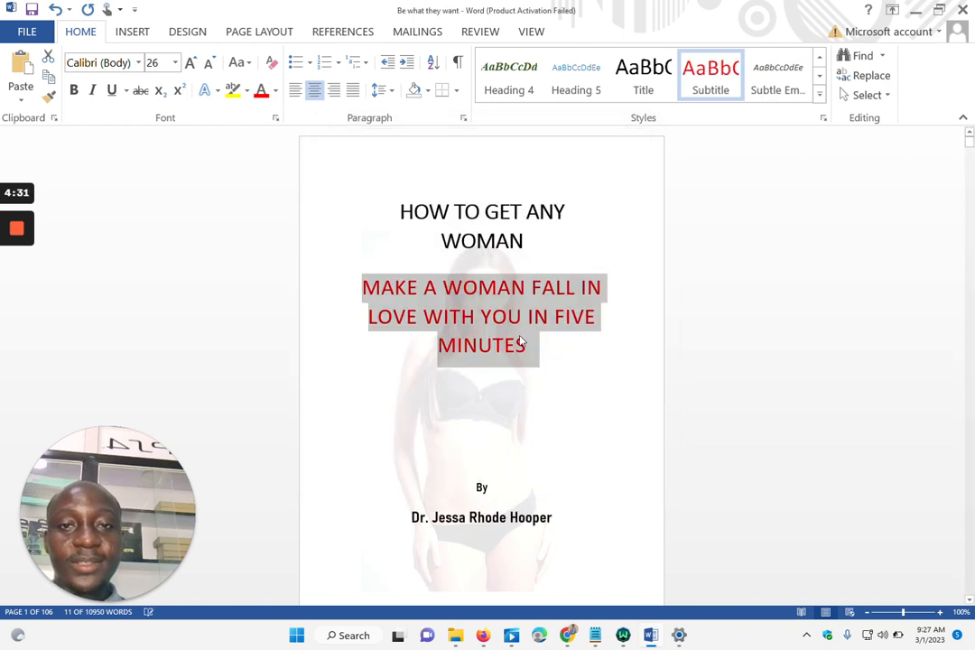
click(601, 289)
Place the insertion point in front of "COPYRIGHT@AUTHOR2023" on the second page
scroll(481, 361, down, 10)
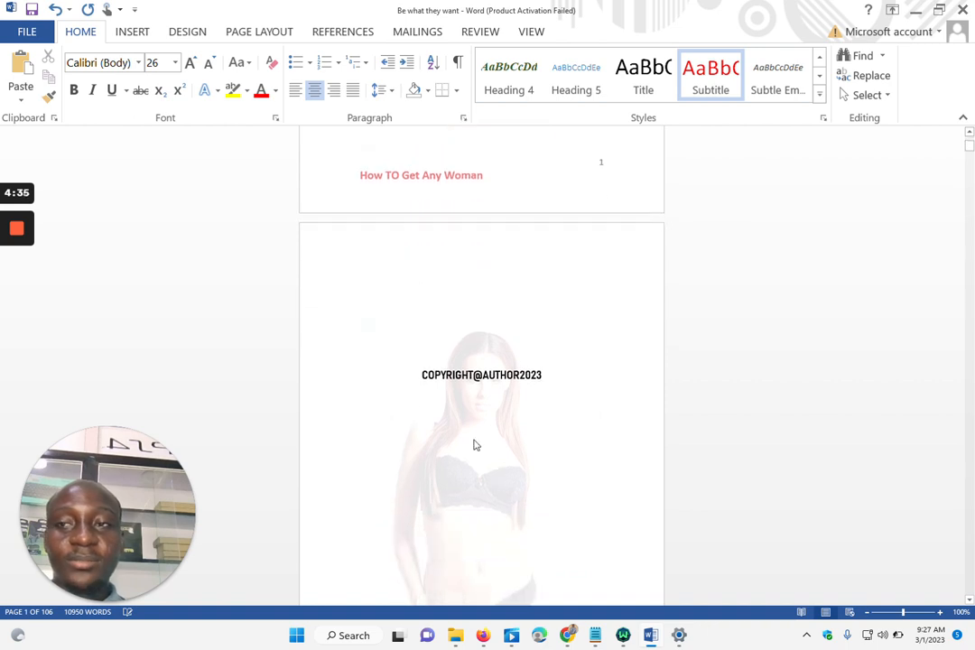
click(422, 374)
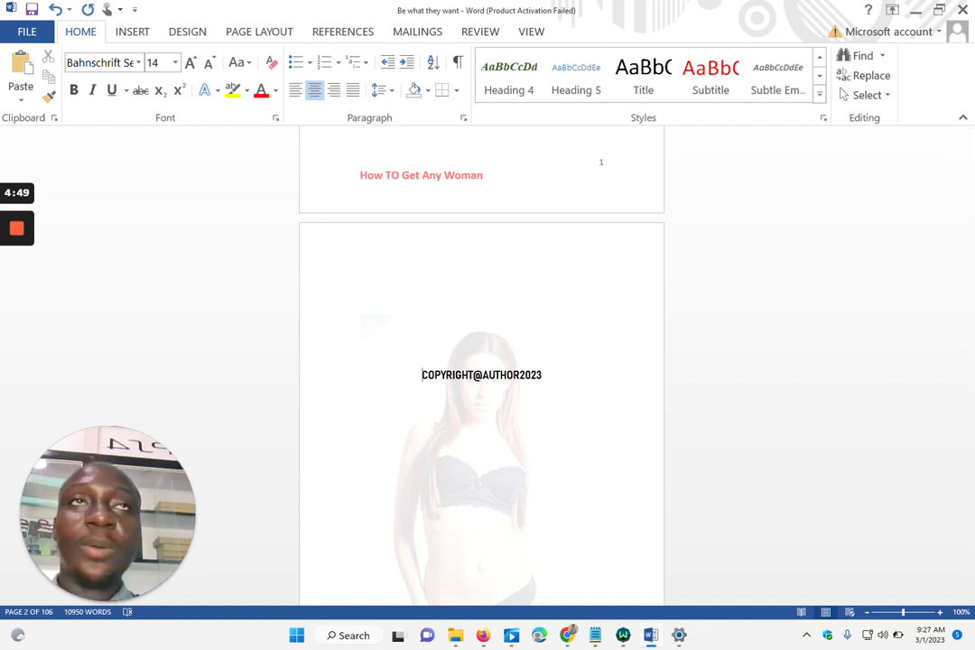
scroll(481, 365, down, 5)
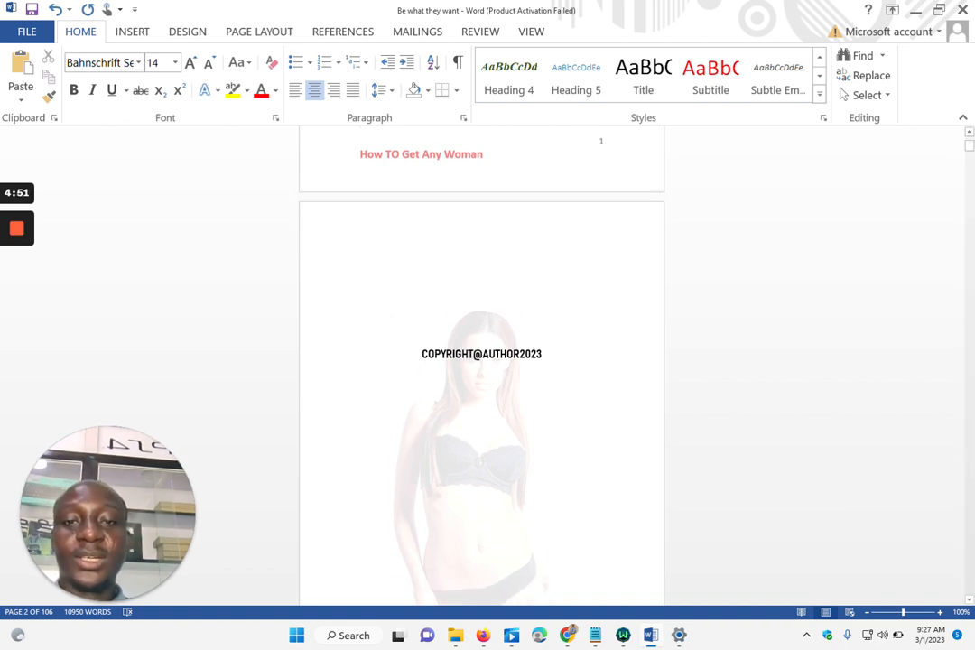
scroll(481, 365, up, 2)
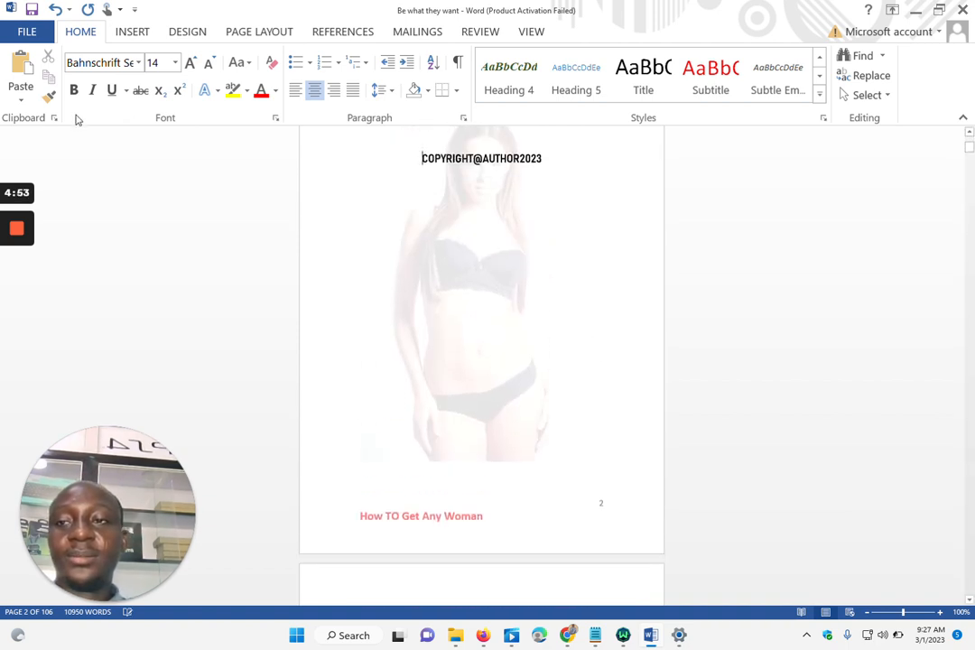